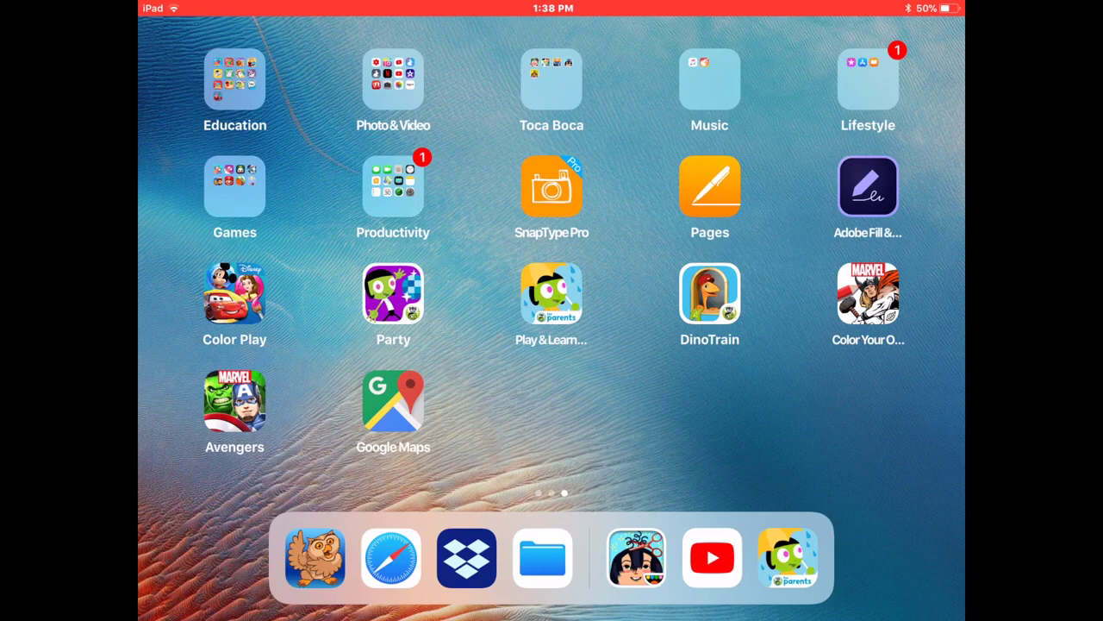
Launch Proloquo2Go, return from A-Z Verbs to Home, and open then close Options
click(314, 558)
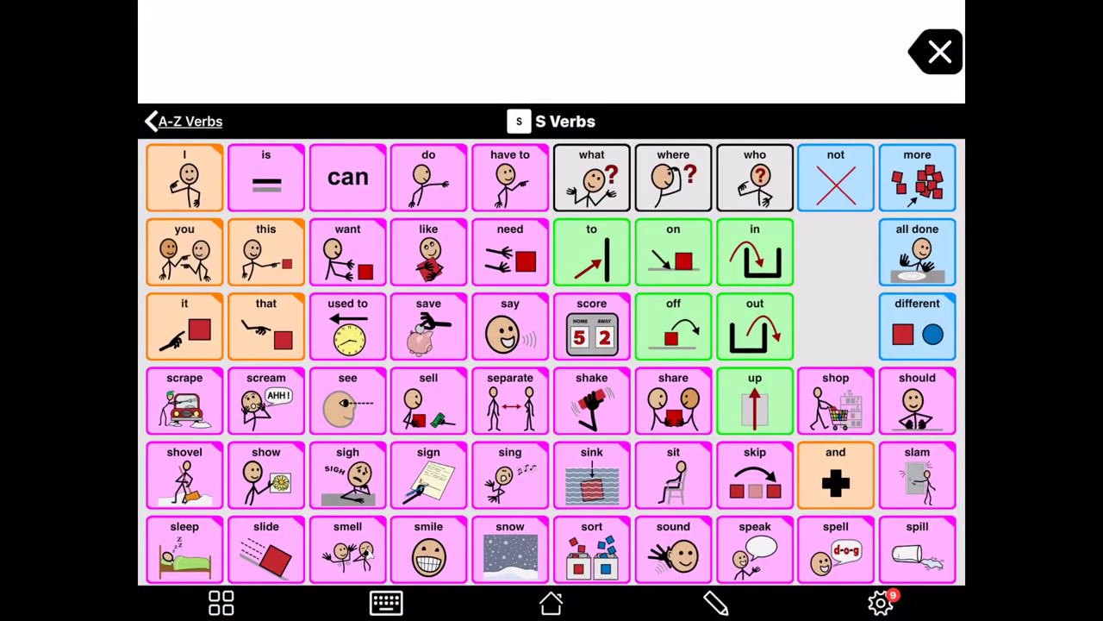
click(184, 121)
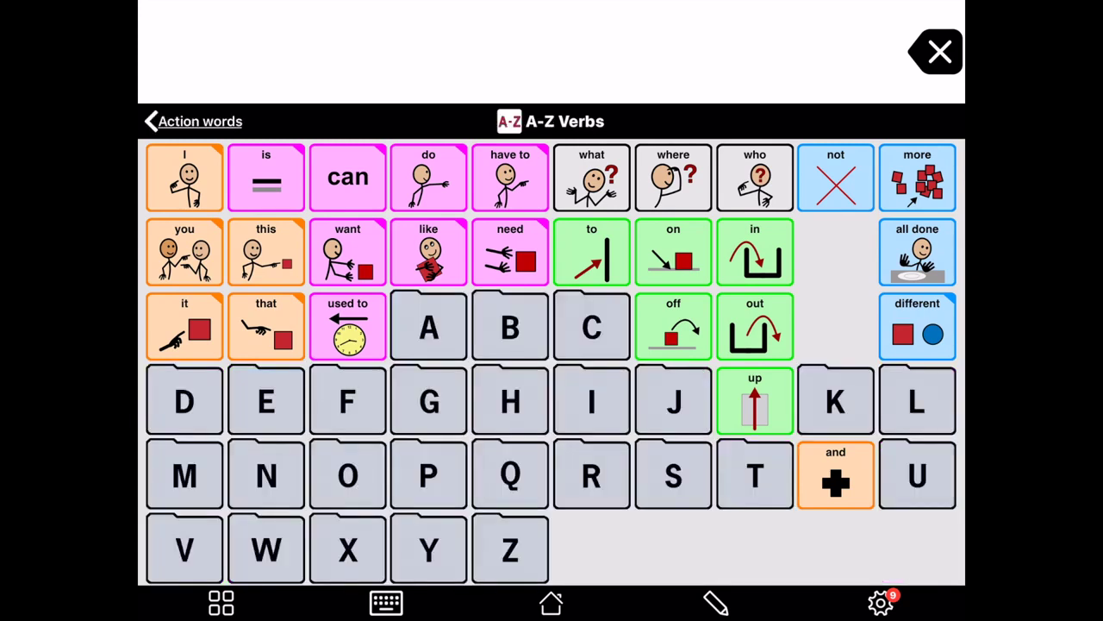
click(551, 603)
click(880, 603)
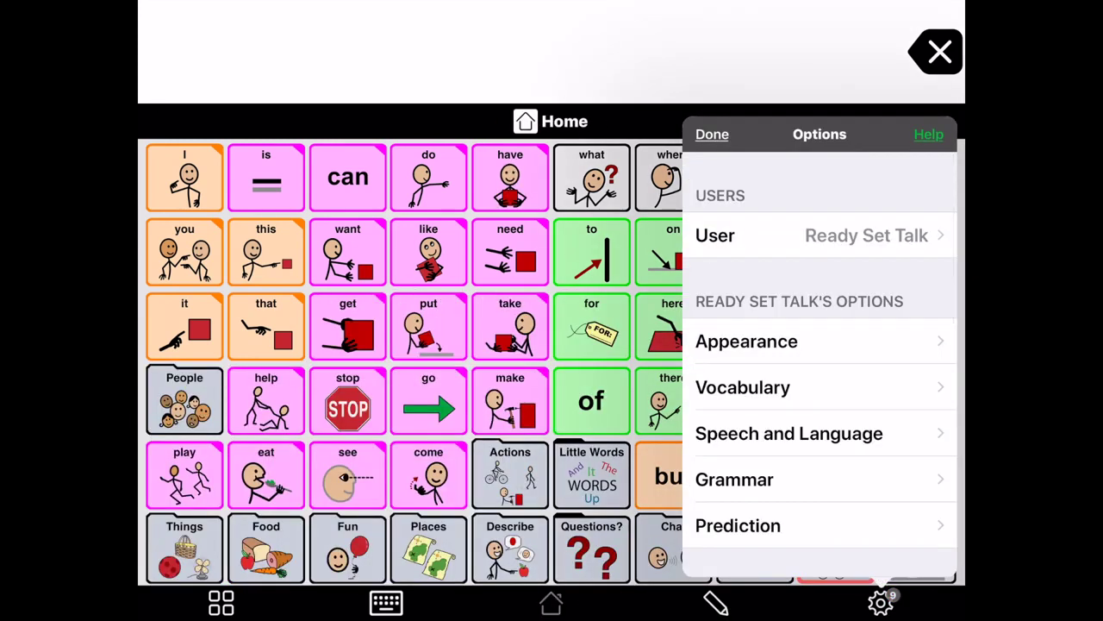
click(712, 134)
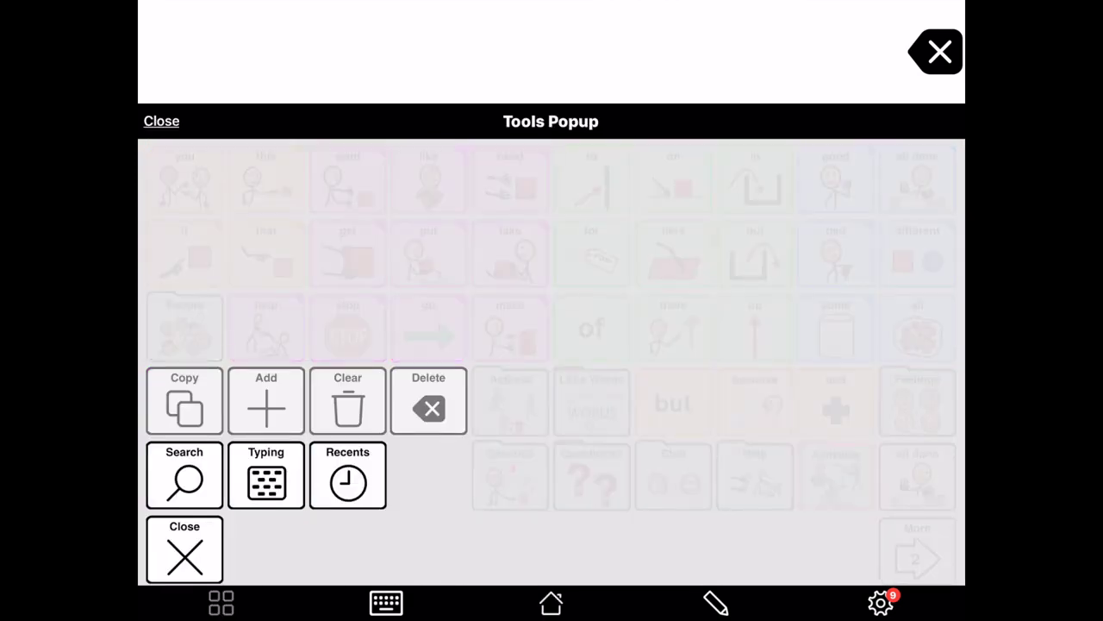
Open vocabulary Search, browse the Past Searches list, and focus the search field
click(184, 474)
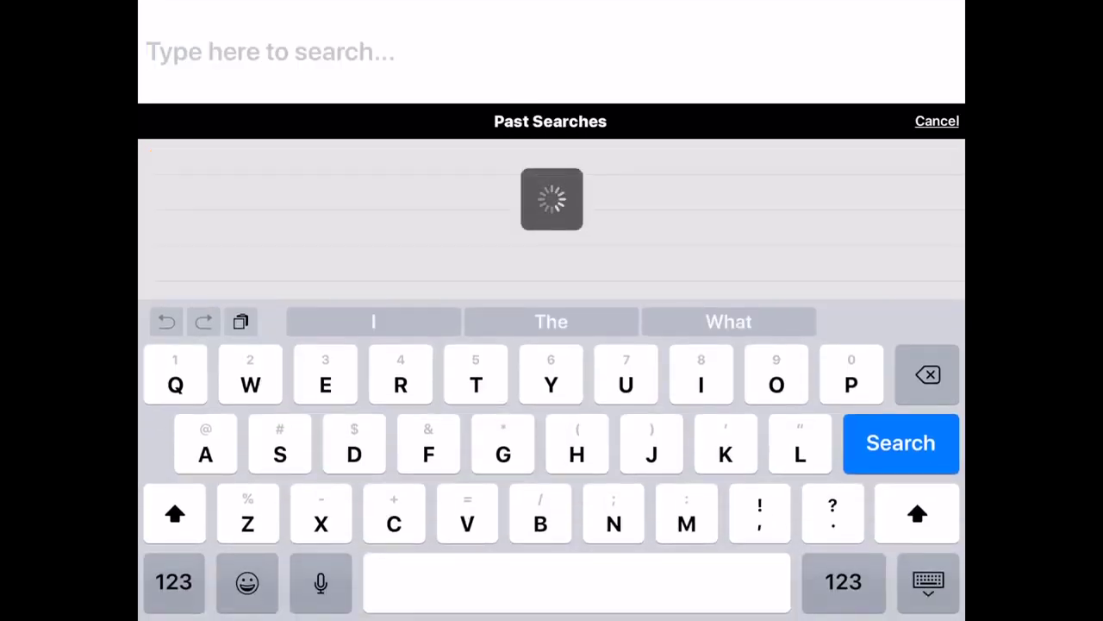
scroll(359, 219, down, 4)
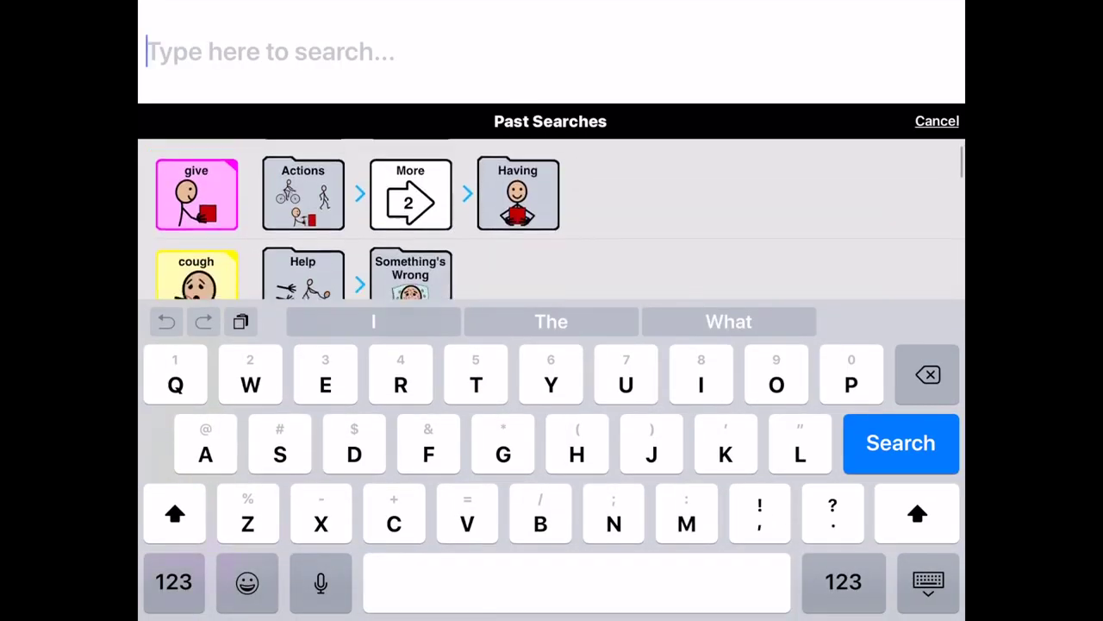
scroll(359, 219, down, 5)
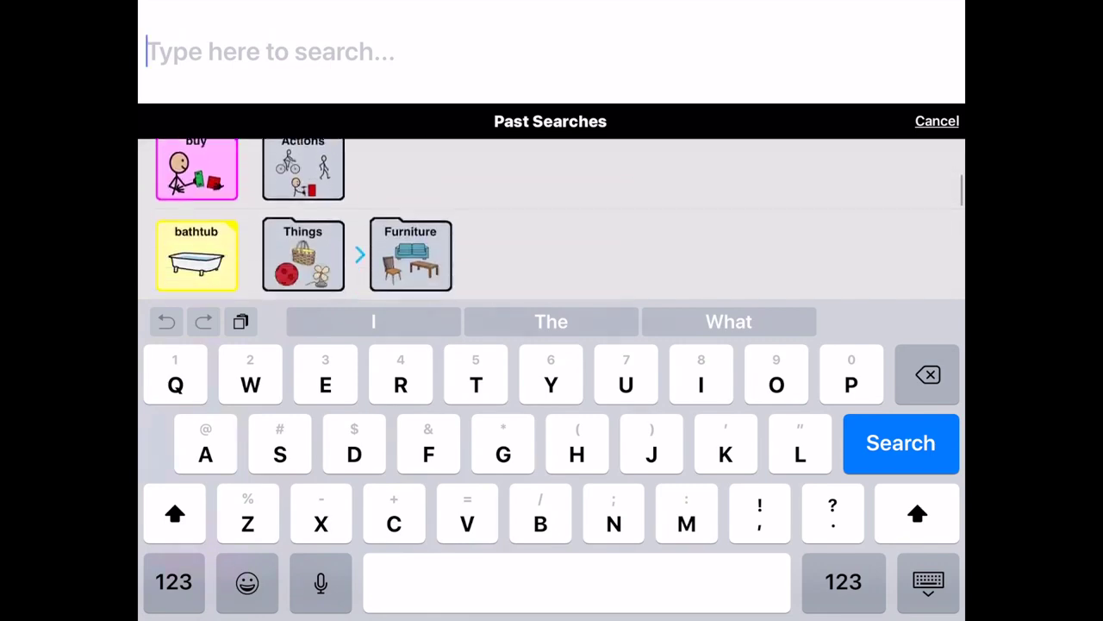
scroll(552, 362, down, 5)
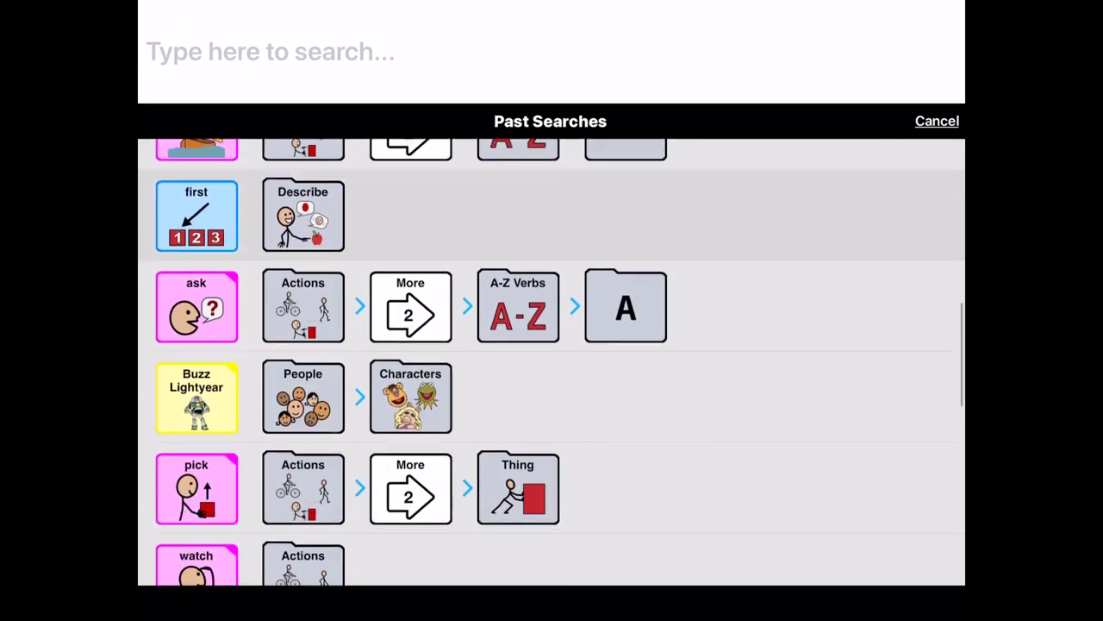
scroll(552, 362, down, 5)
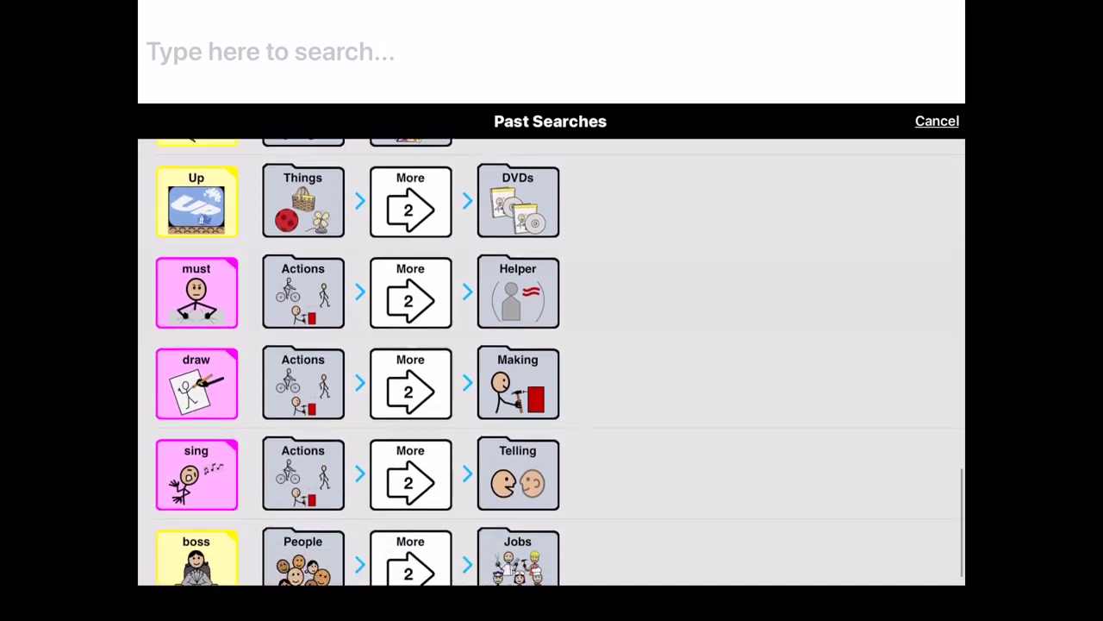
scroll(552, 362, up, 10)
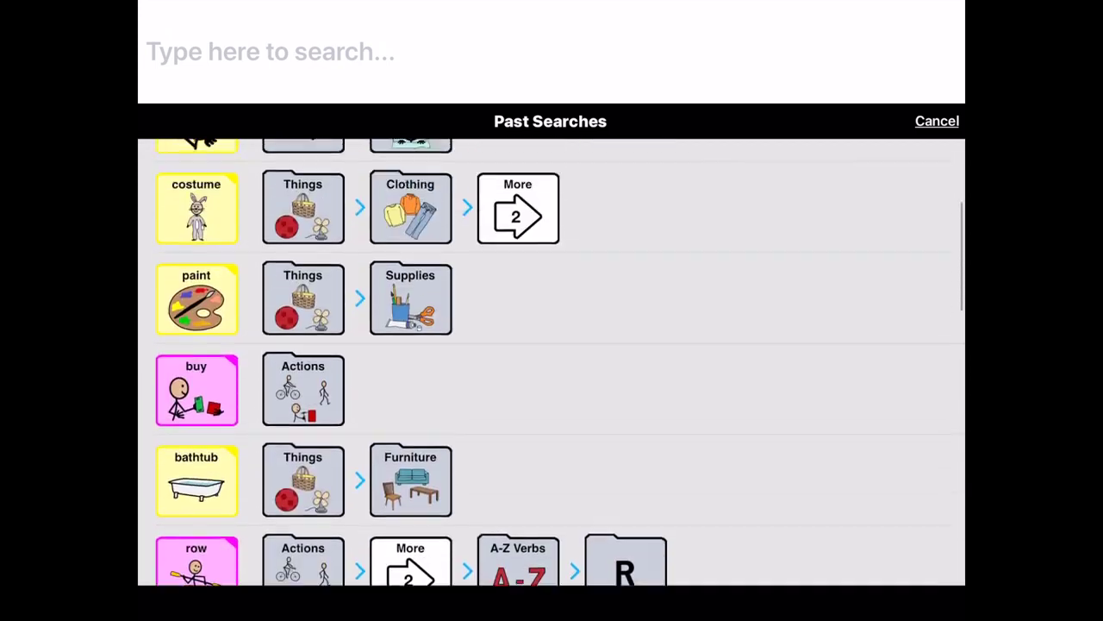
click(148, 52)
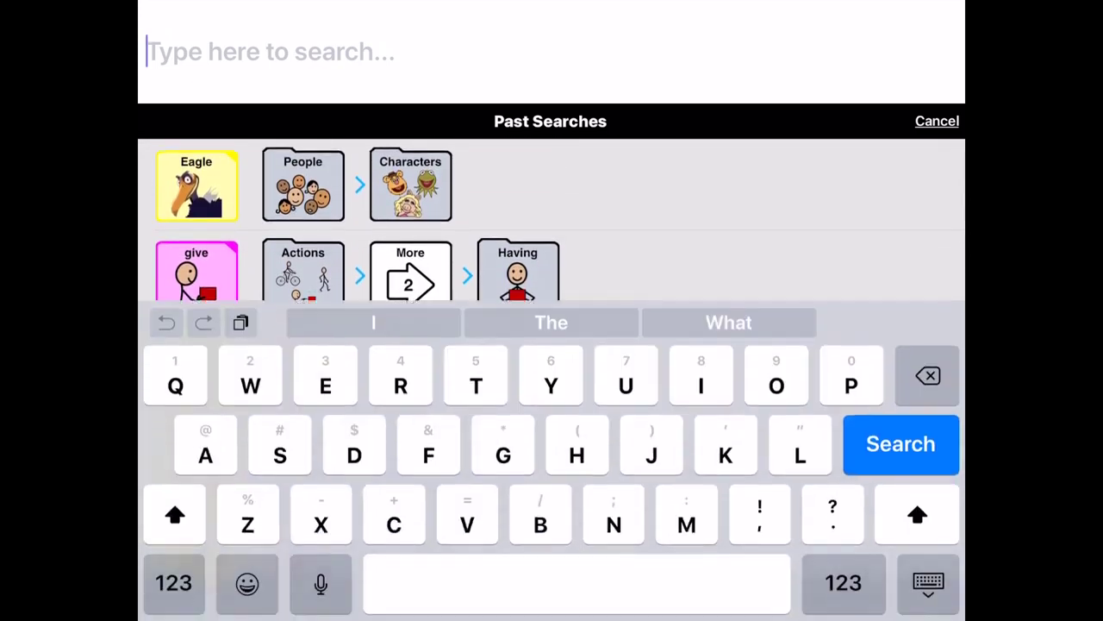
Search for Pixar, add the Pixar button from the DVDs page, then clear the message bar
text(Plxar)
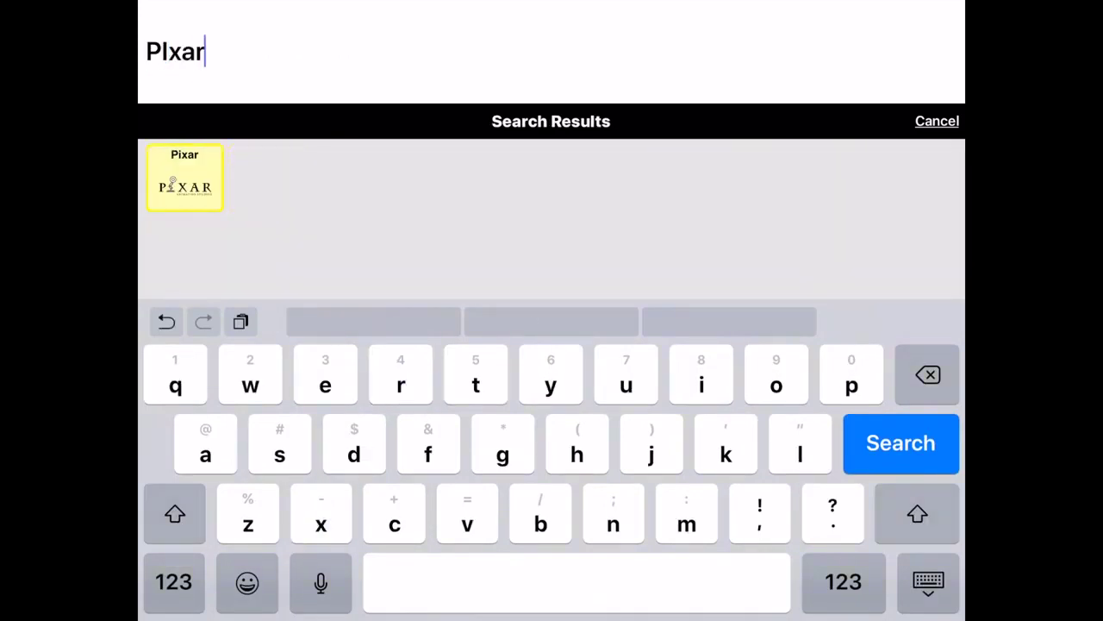
key(Return)
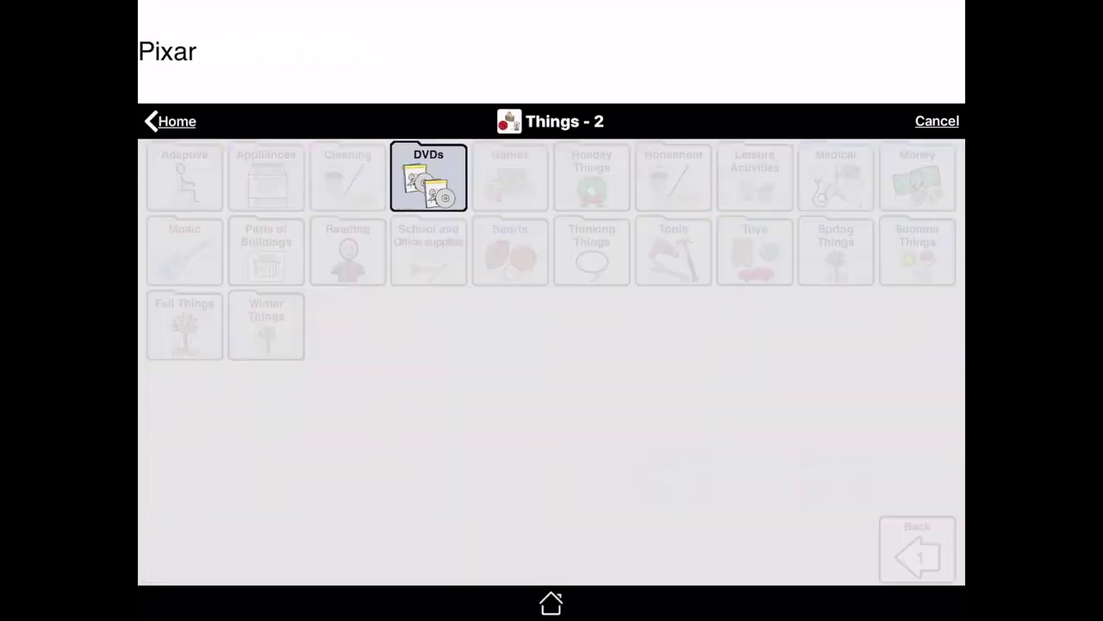
click(428, 177)
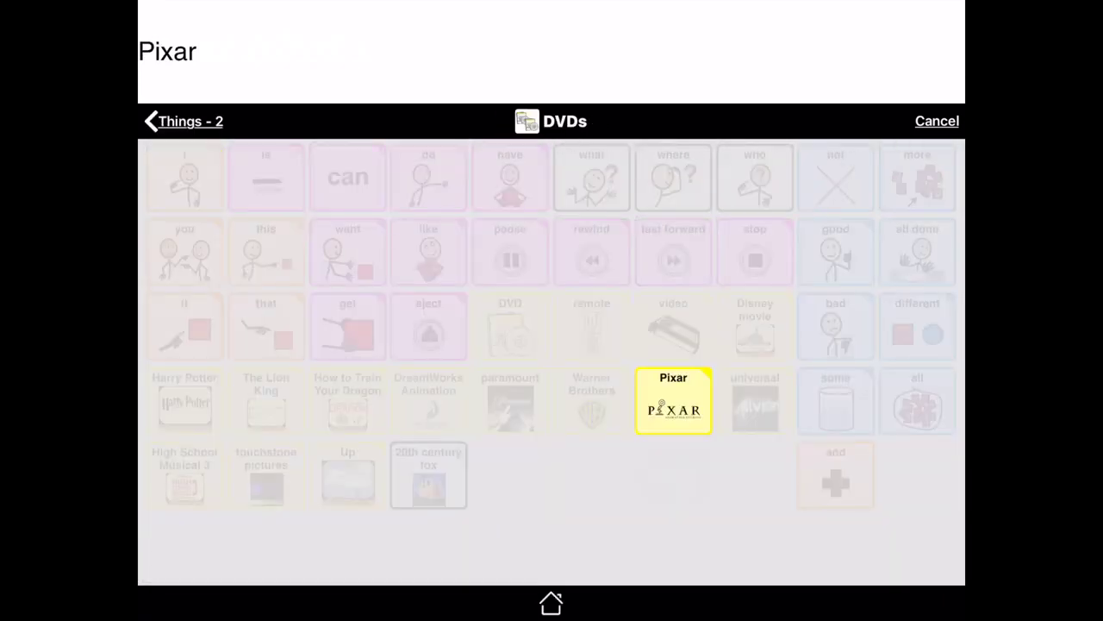
click(673, 400)
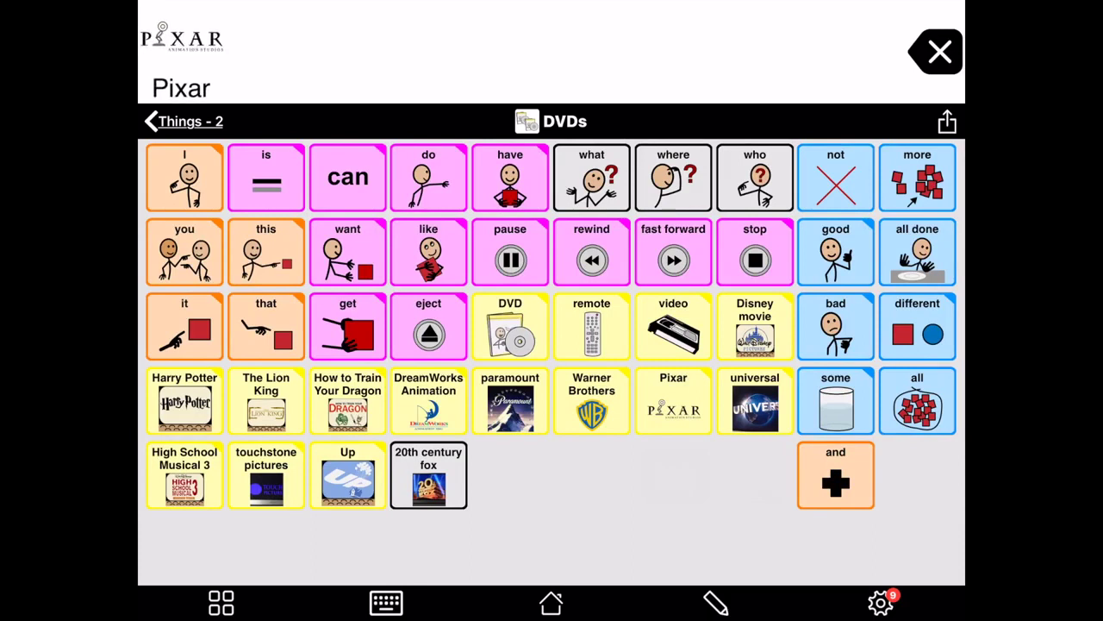
click(939, 52)
Search the vocabulary for 'beat' and show where the beat button is stored
click(222, 601)
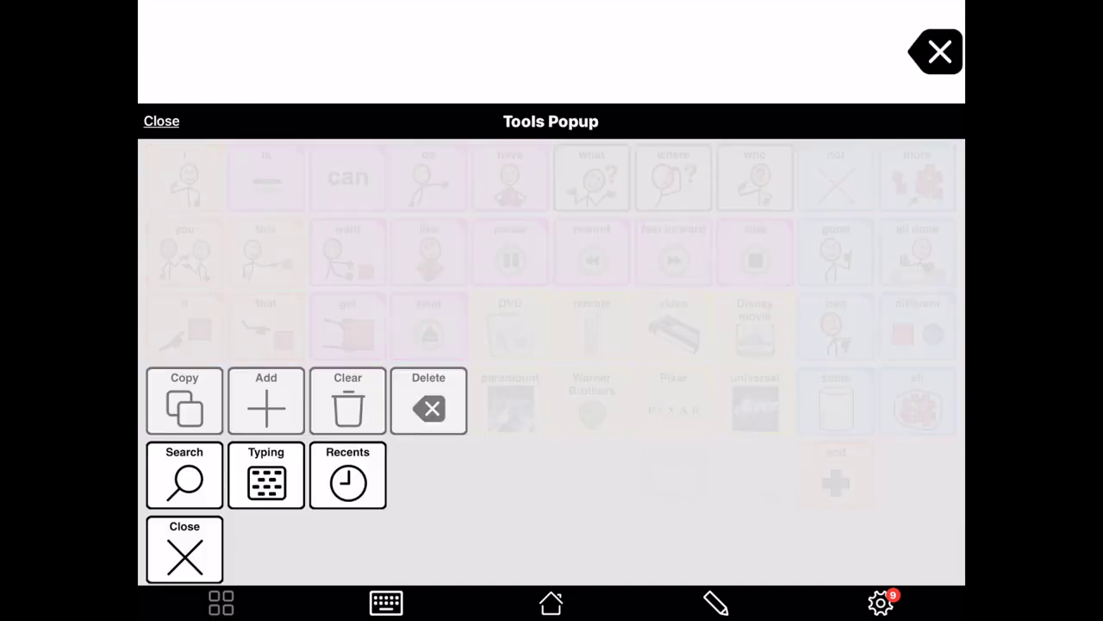
click(185, 474)
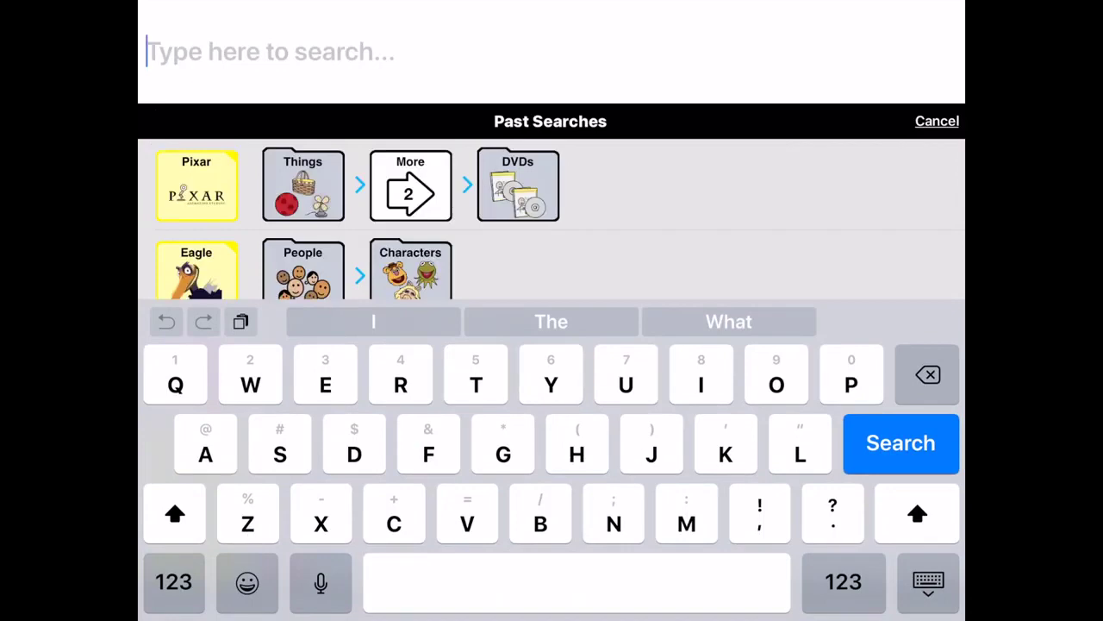
click(541, 515)
text(Eat)
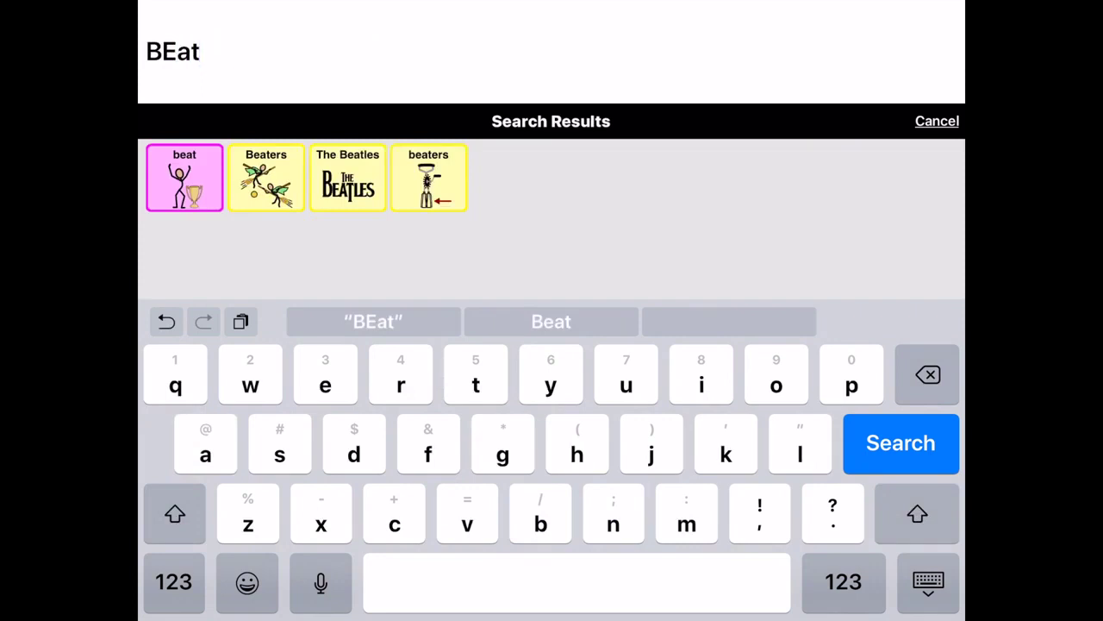
click(184, 177)
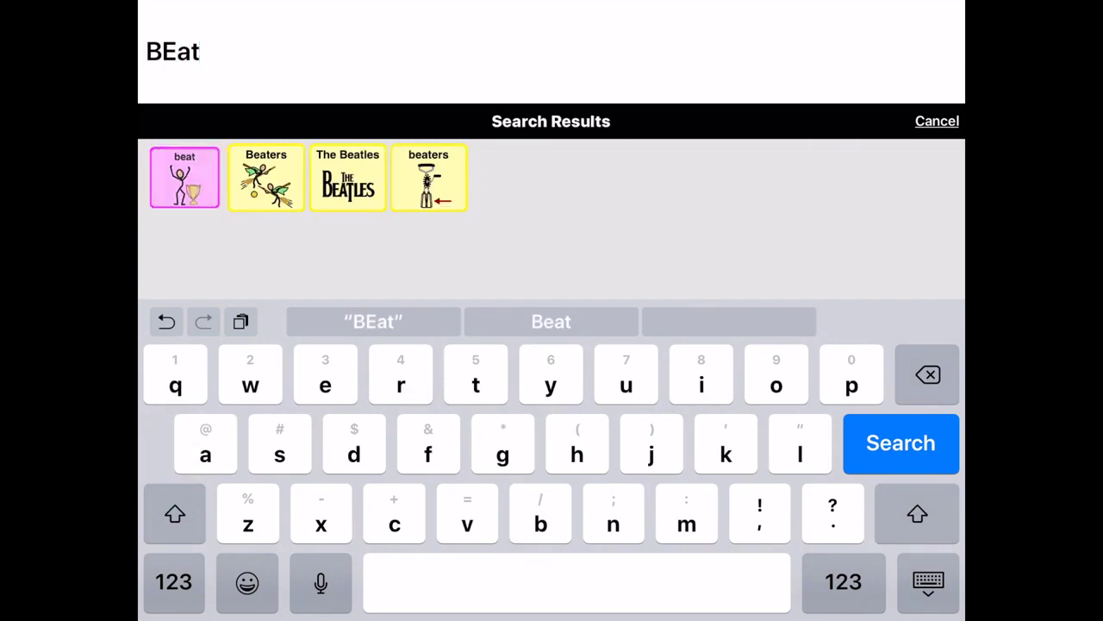
Follow the guided path through Action words to Feeling Verbs page 2, then back to page 1
click(410, 185)
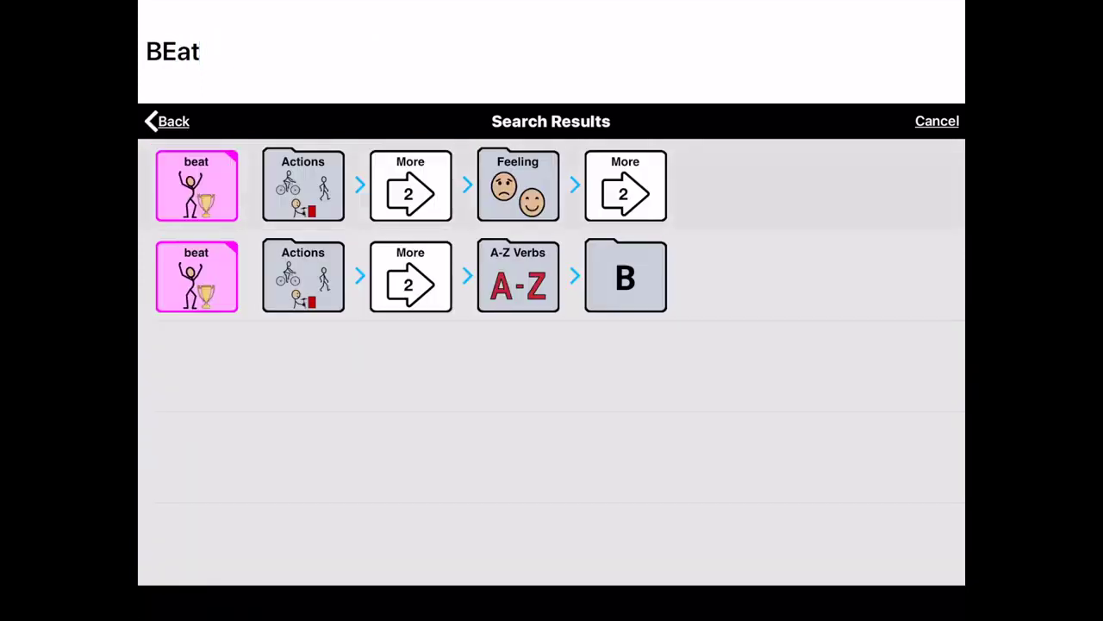
click(511, 474)
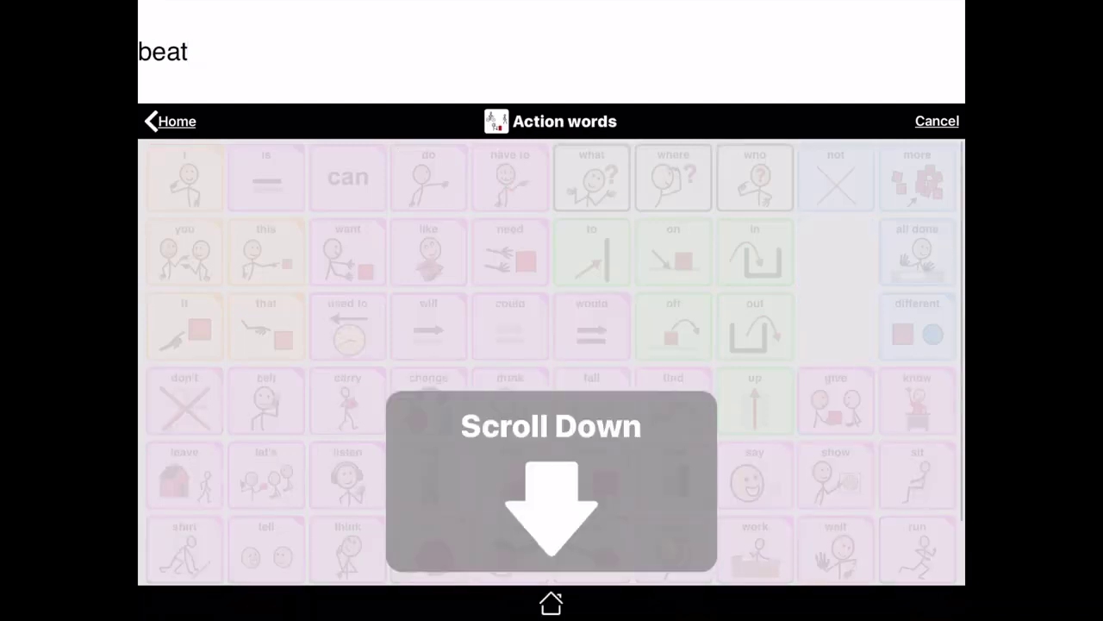
scroll(552, 362, down, 2)
click(918, 550)
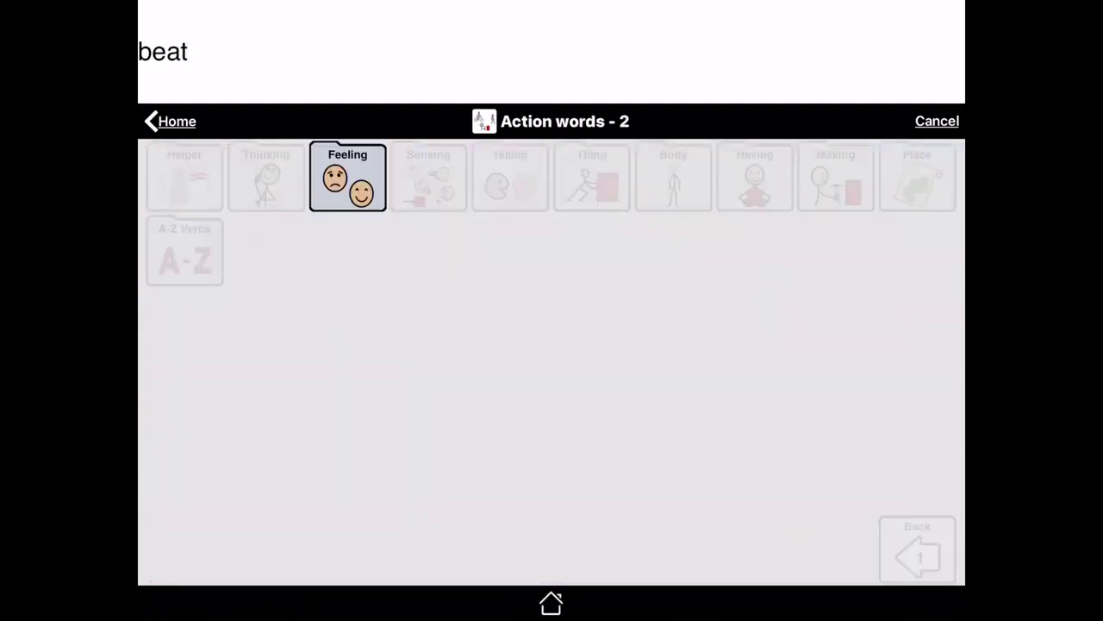
click(347, 176)
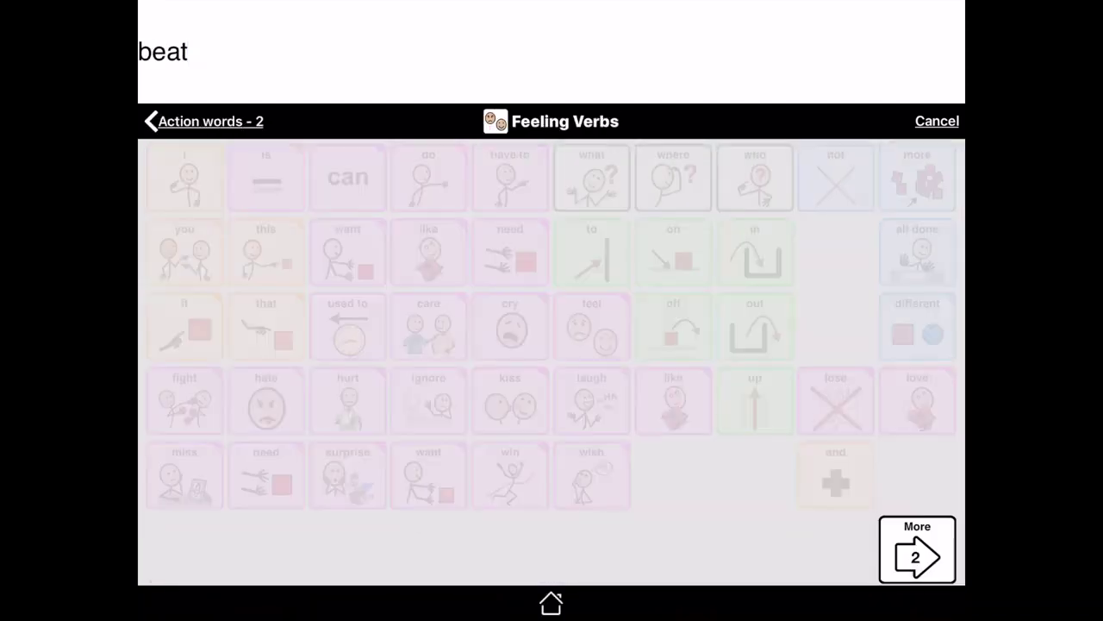
click(917, 550)
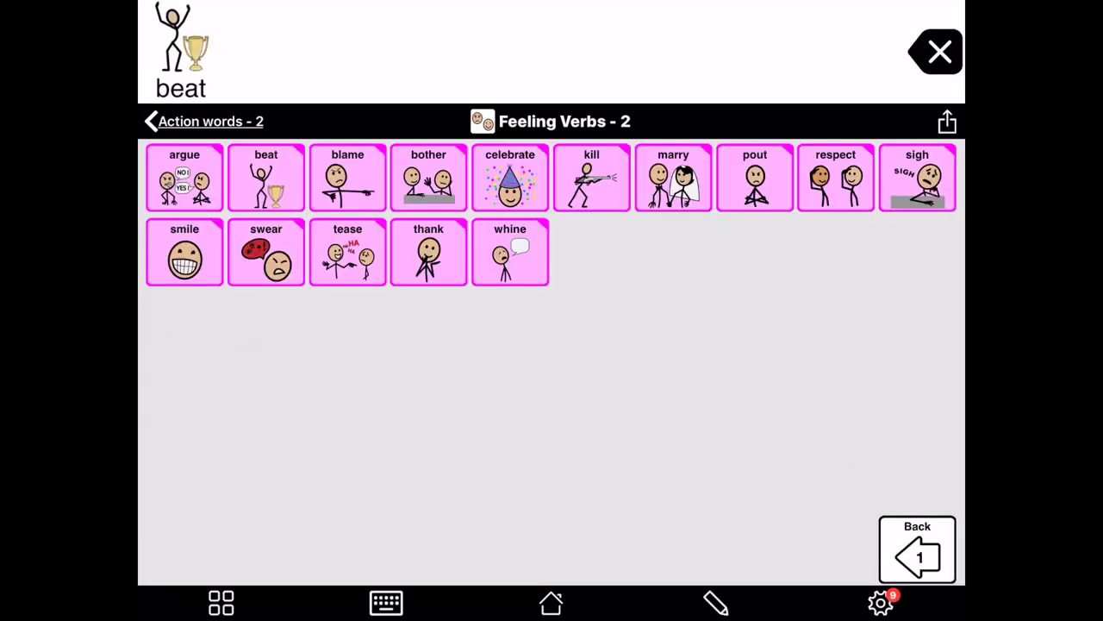
click(917, 550)
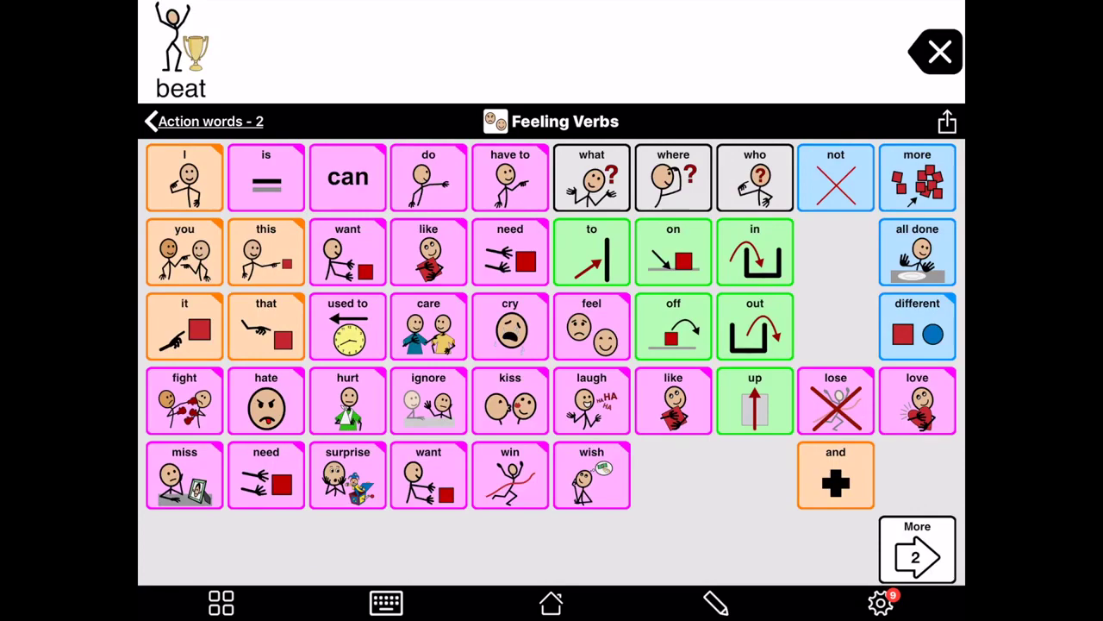
Clear 'beat' from the message bar and return to the Home page
click(221, 602)
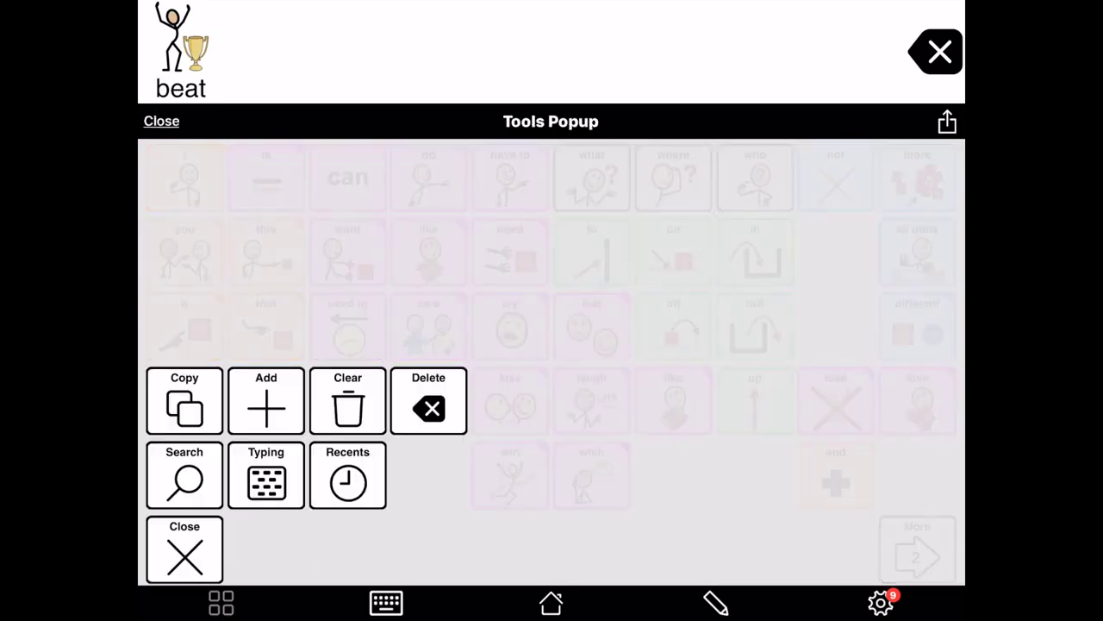
click(184, 550)
click(551, 602)
click(936, 52)
click(221, 602)
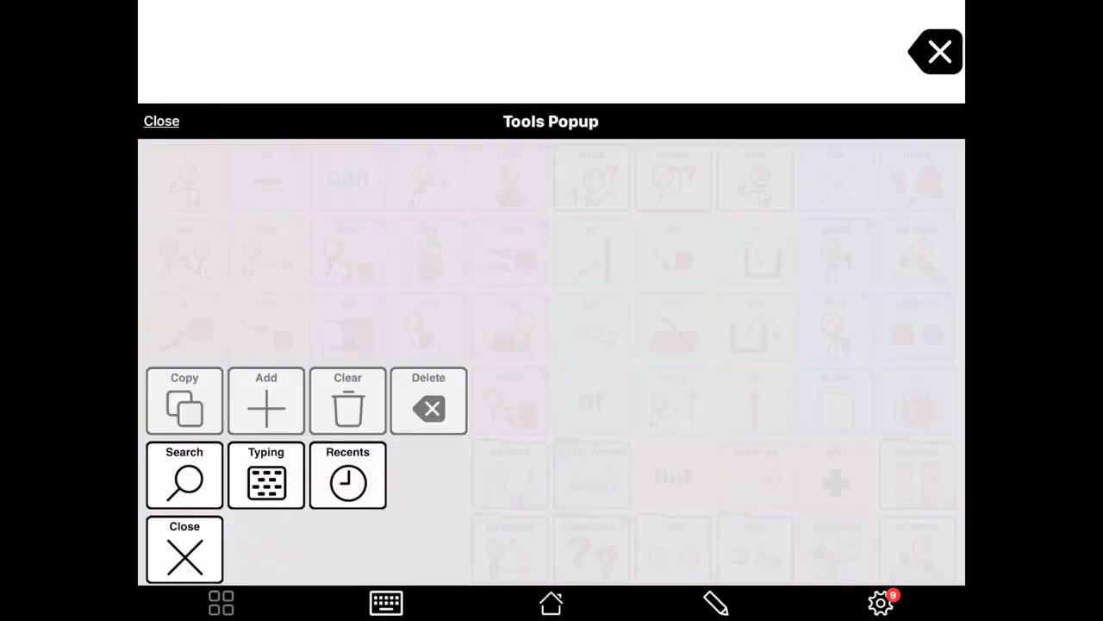
Search for 'Nar' and select Narnia to see where it is stored
click(184, 474)
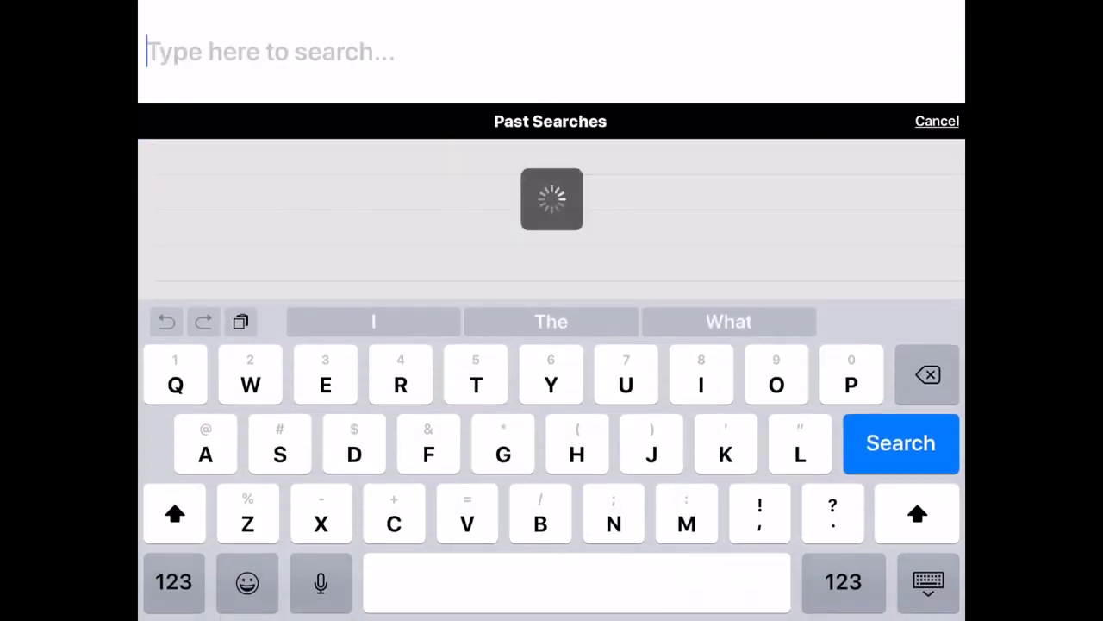
click(614, 513)
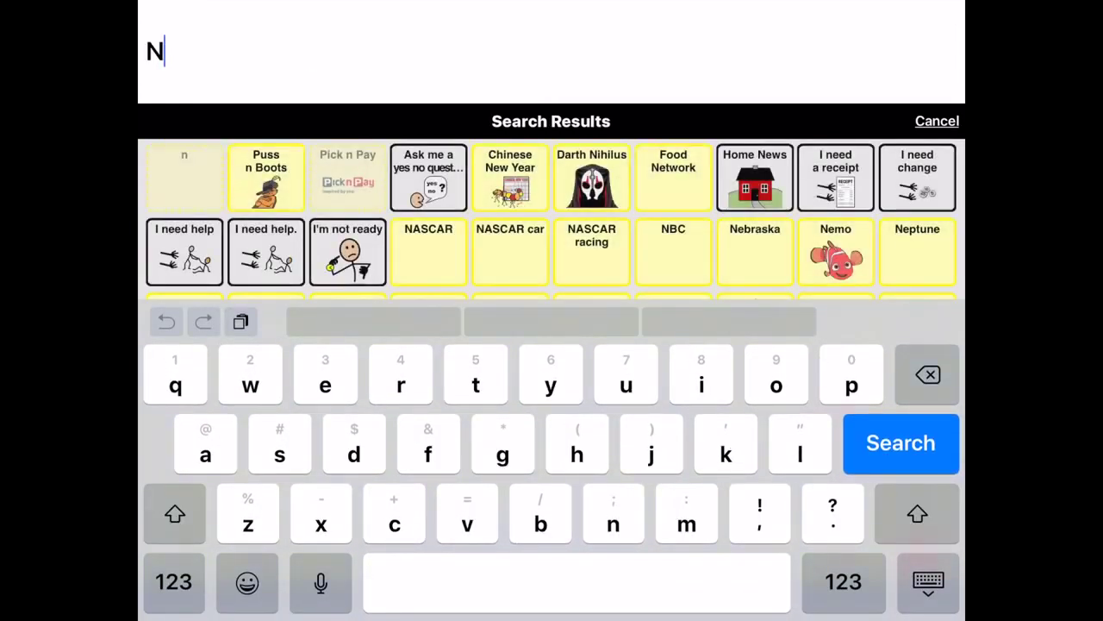
text(ar)
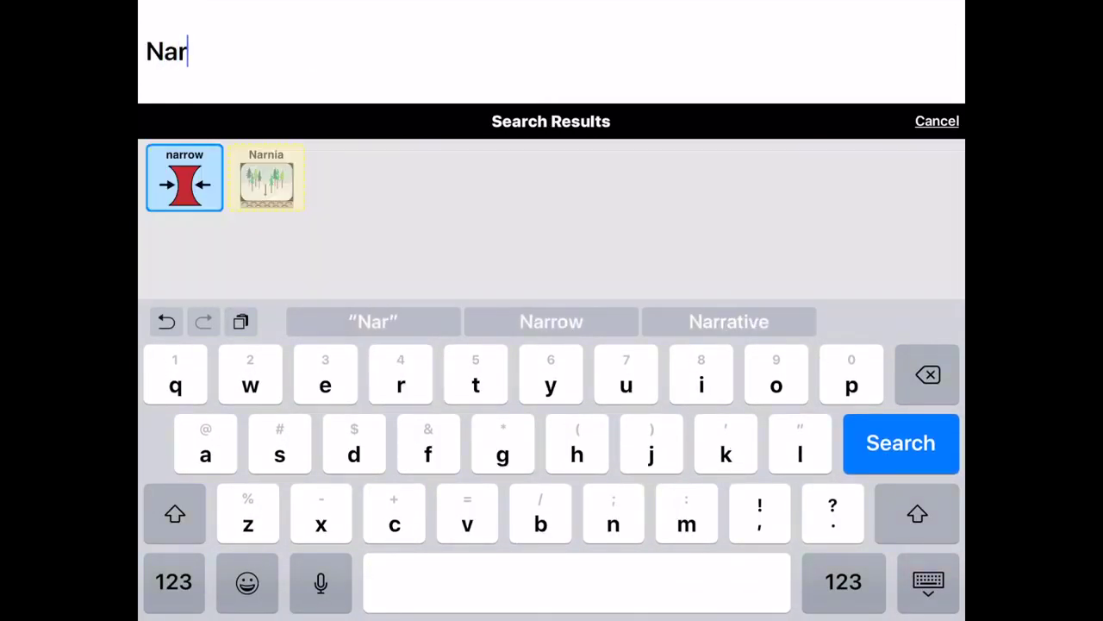
click(266, 177)
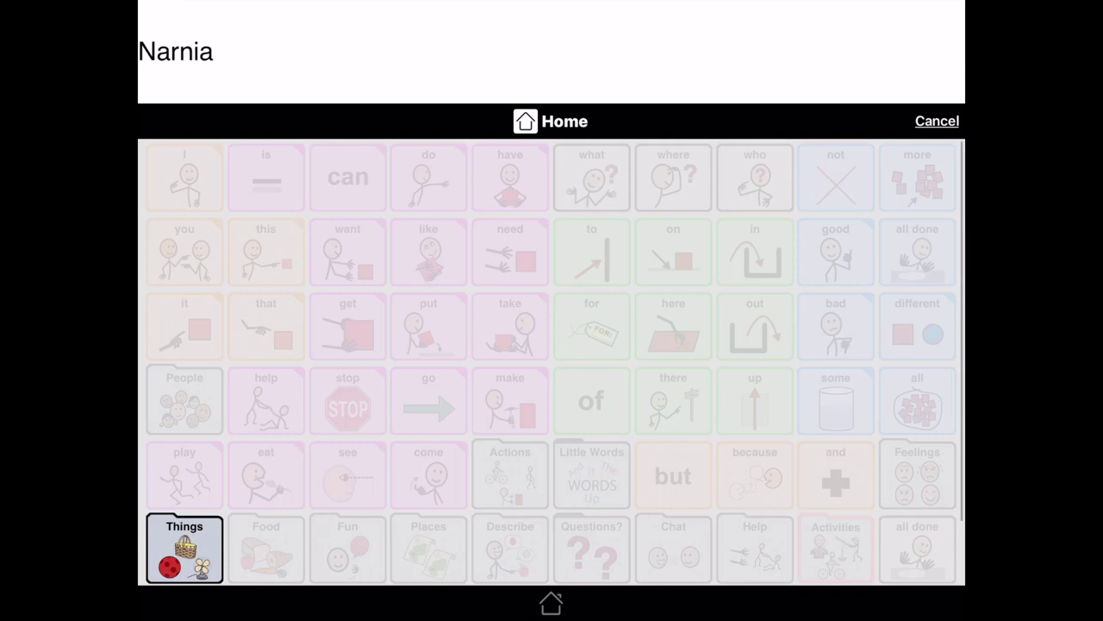
Follow Things, page 2 and DVDs to add Narnia to the message, then clear it
click(185, 548)
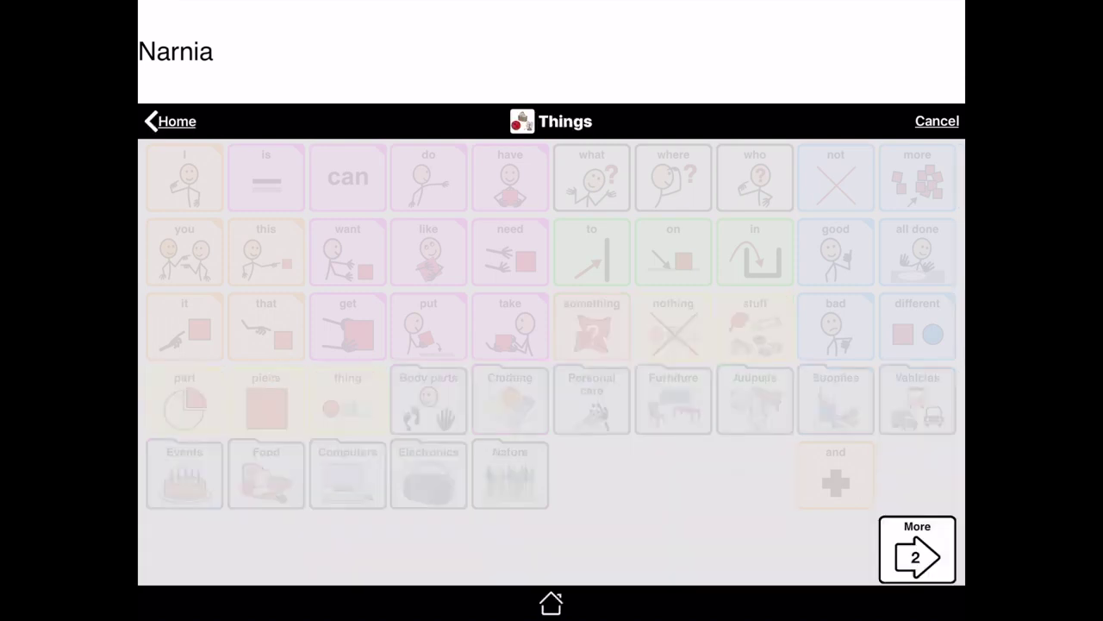
click(917, 548)
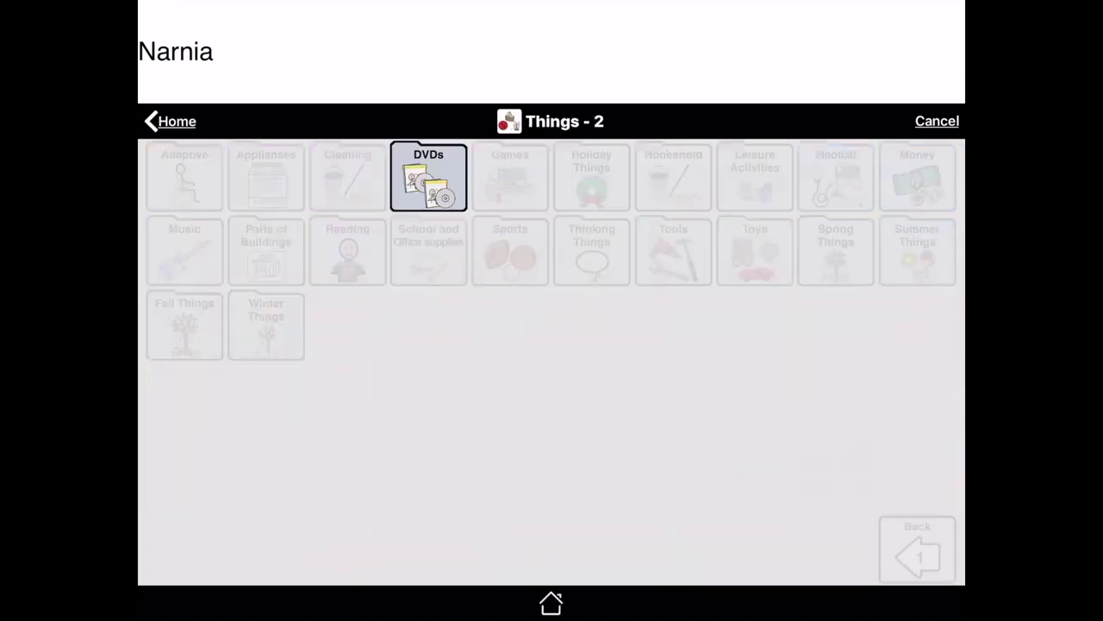
click(428, 177)
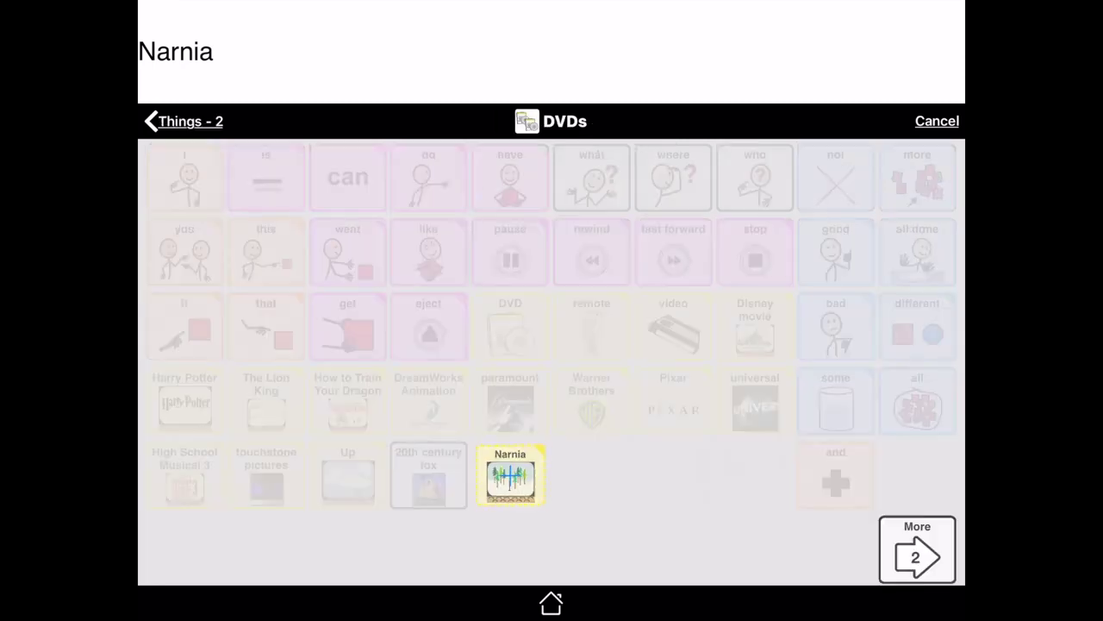
click(511, 475)
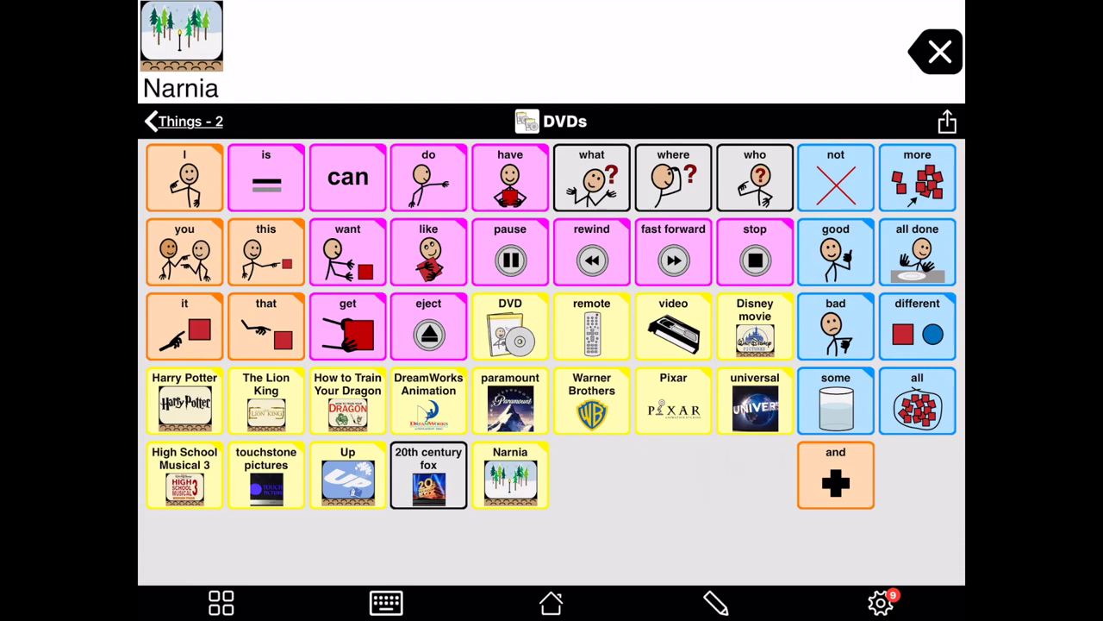
click(939, 51)
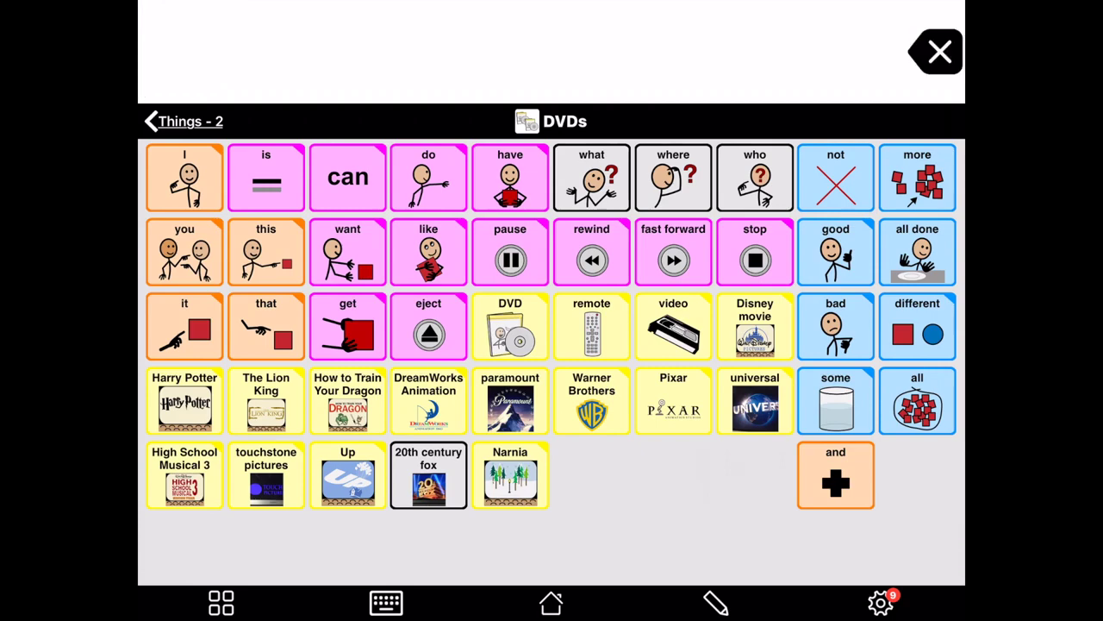
click(221, 602)
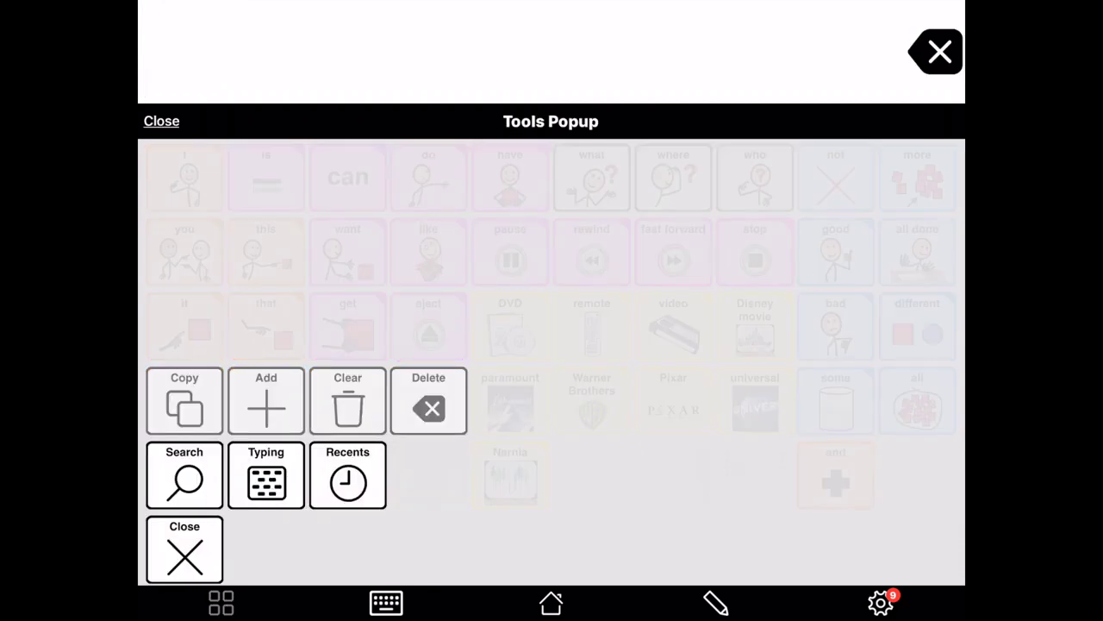
Search for 'CAp' (briefly trying 'CApt') and show where Captain Cook is stored
click(185, 549)
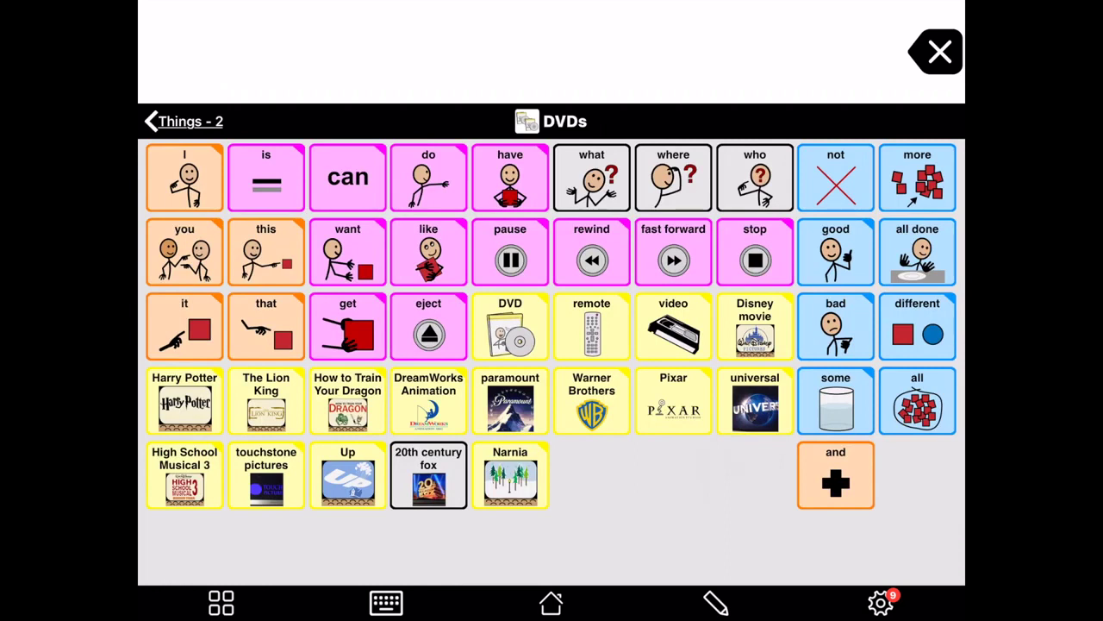
click(222, 601)
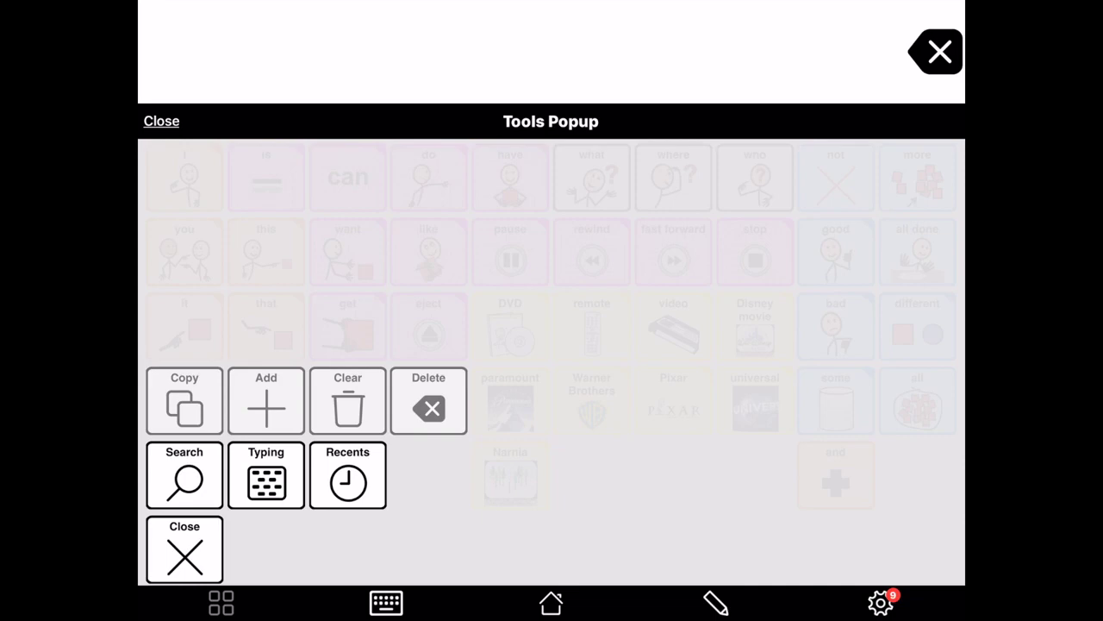
click(184, 475)
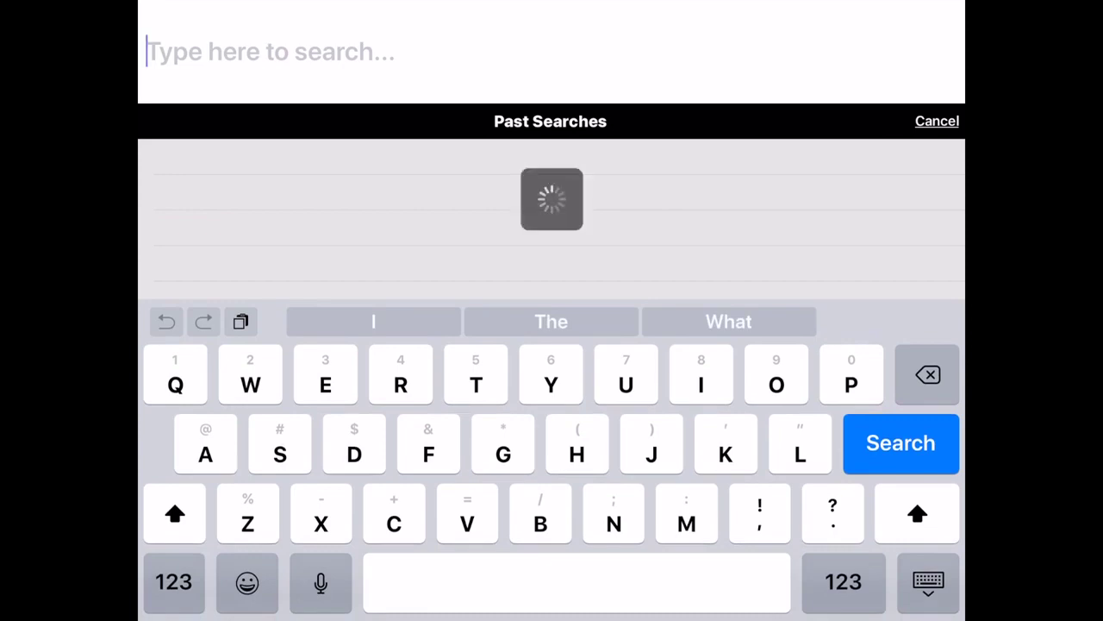
click(394, 514)
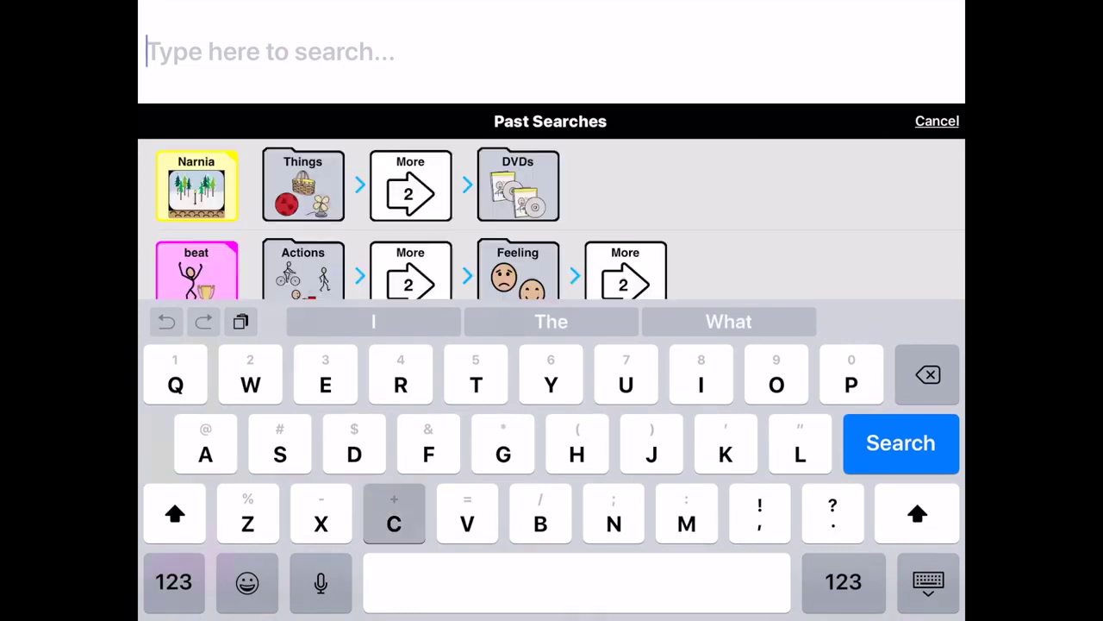
text(CAp)
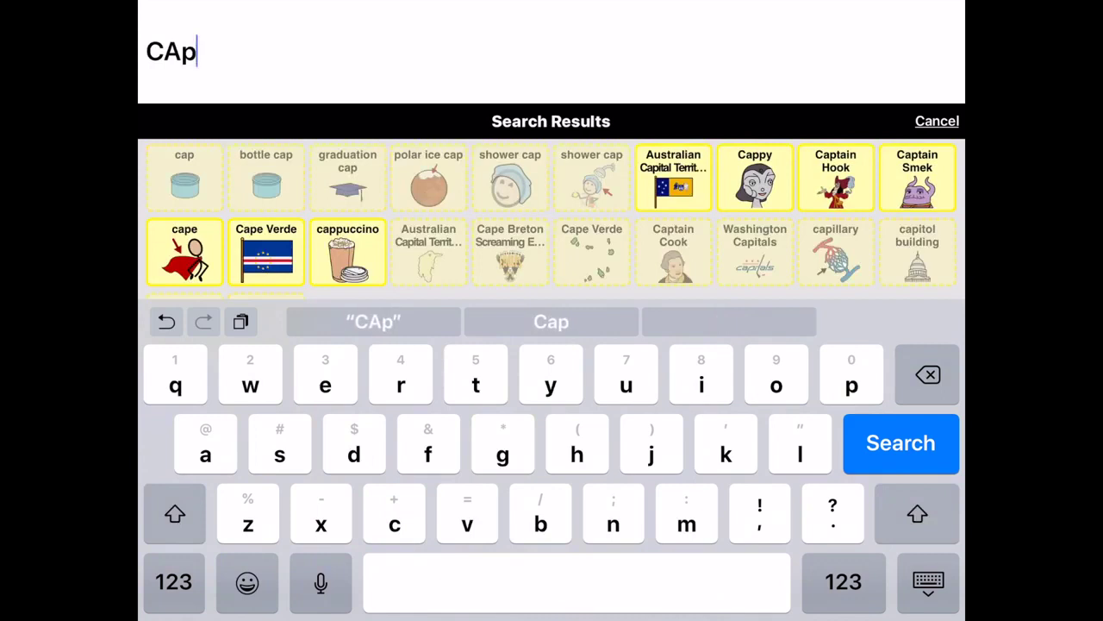
text(t)
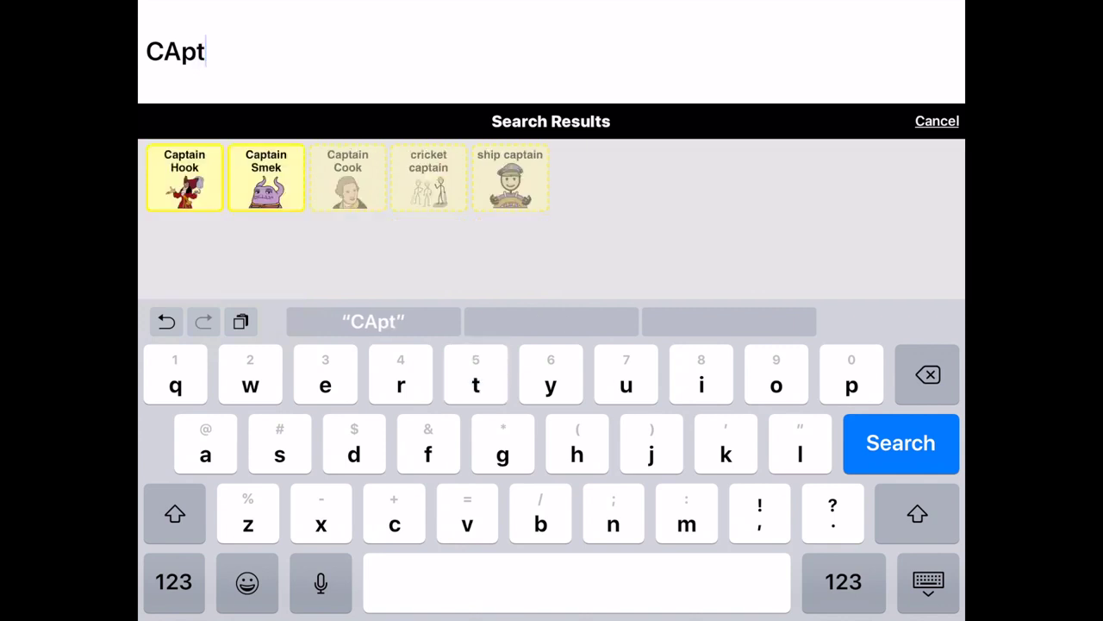
key(BackSpace)
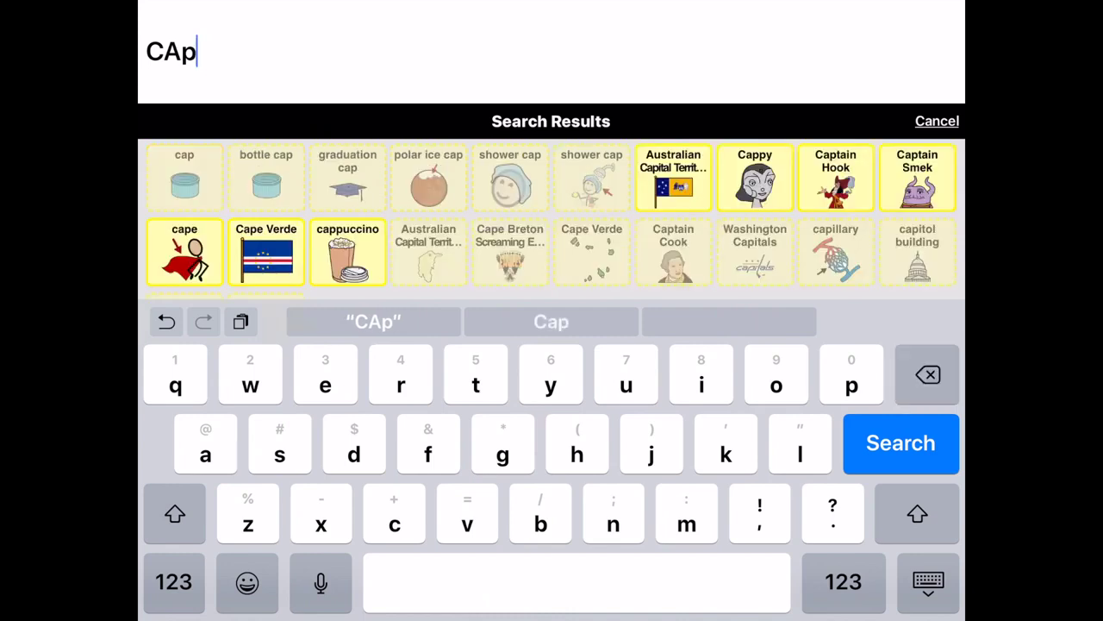
key(Return)
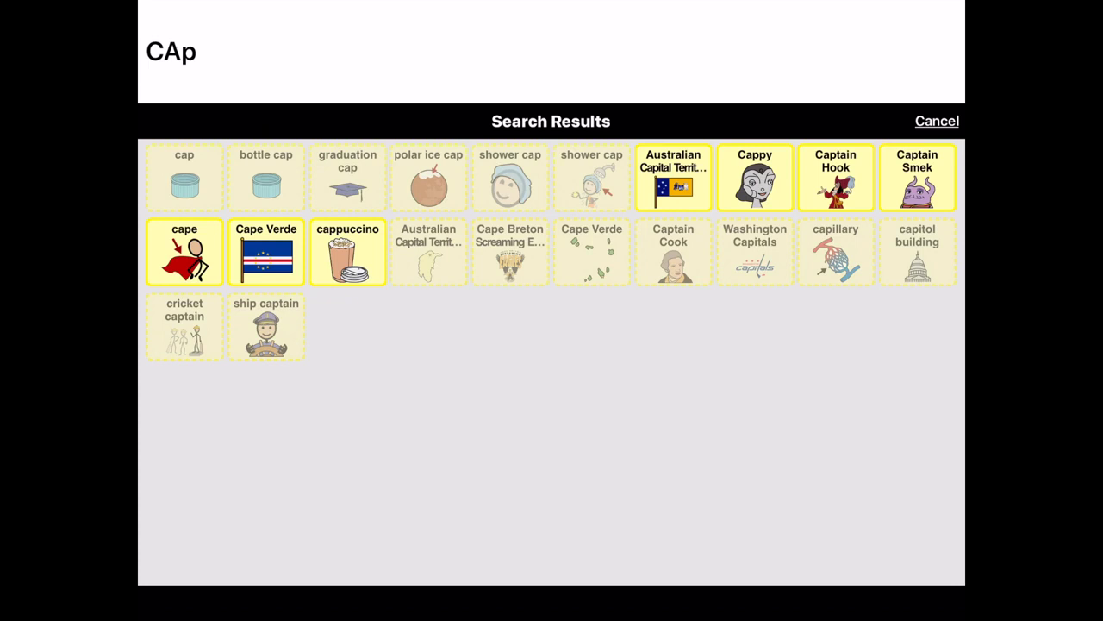
click(673, 254)
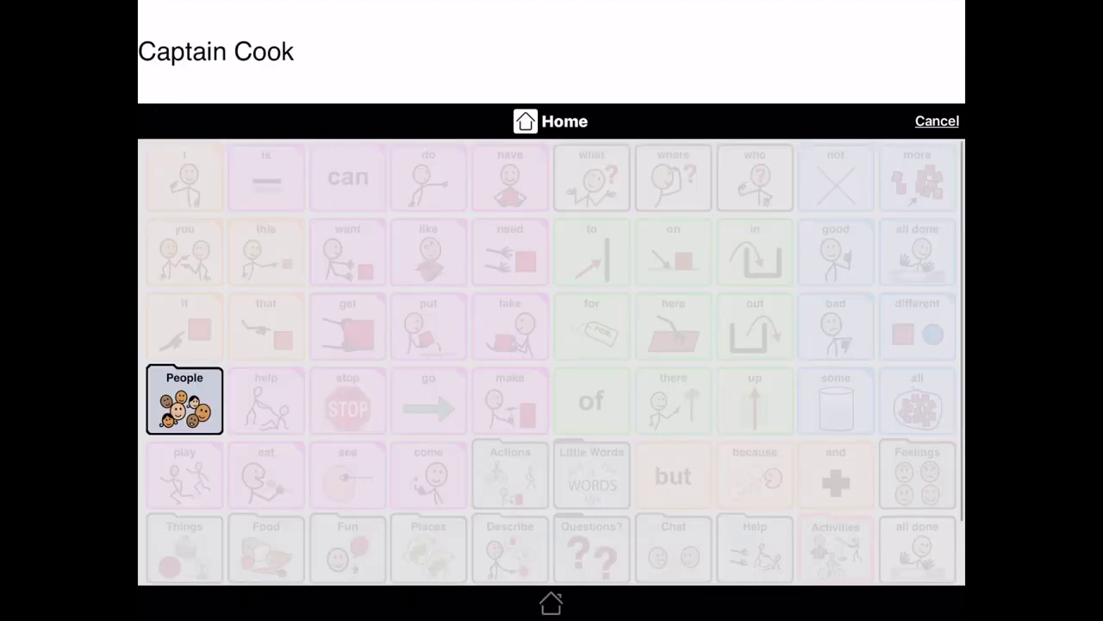
Go through People, page 2 and Historical People to add Captain Cook to the message
click(184, 400)
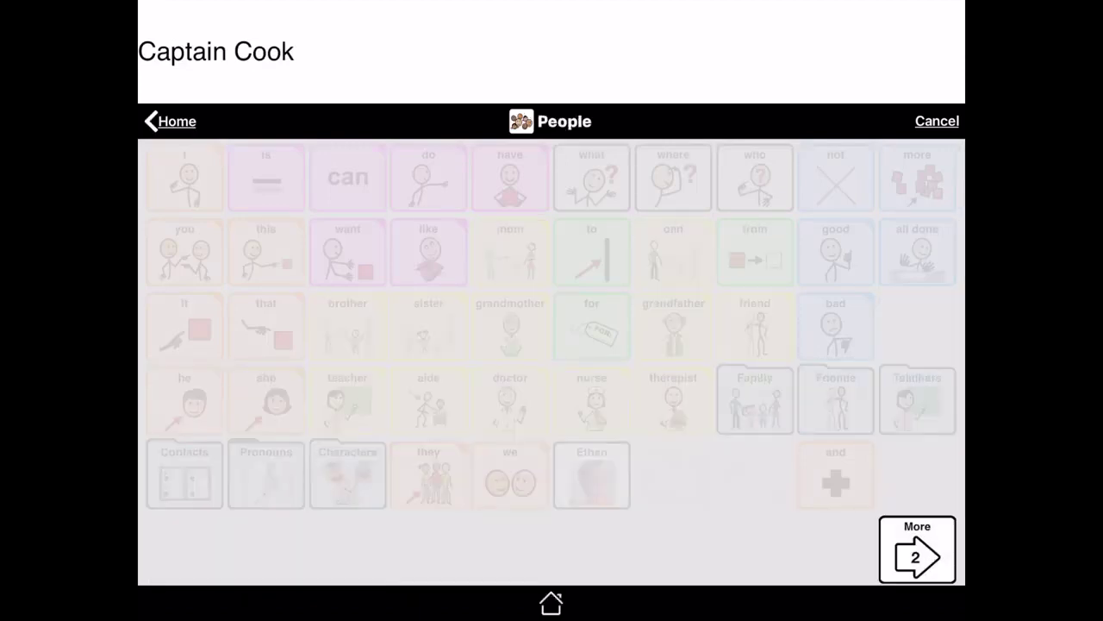
click(917, 549)
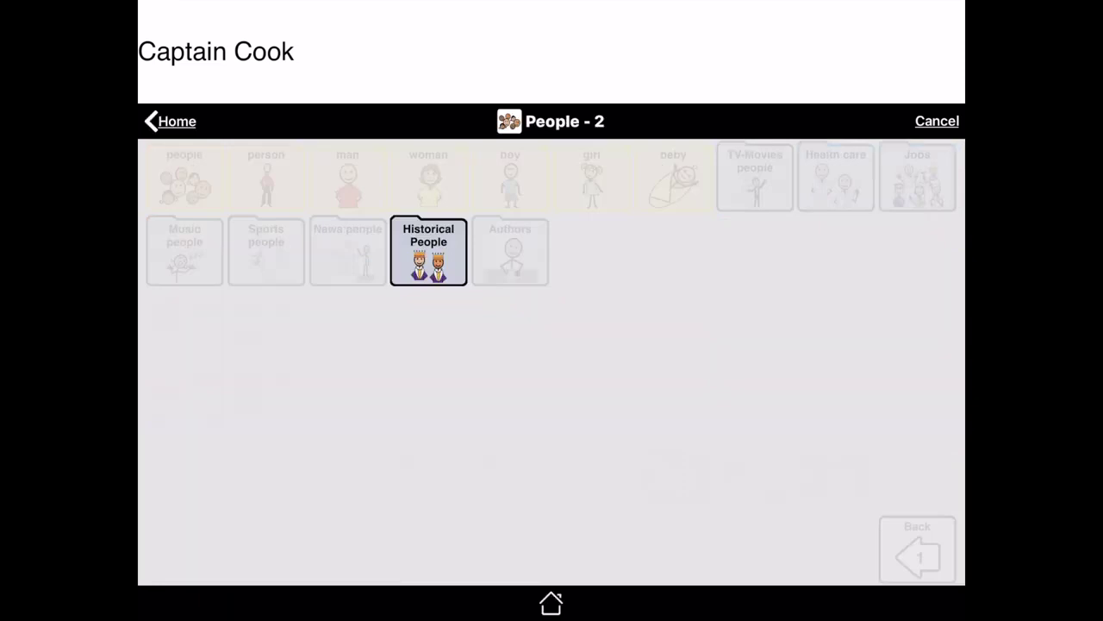
click(429, 251)
click(267, 474)
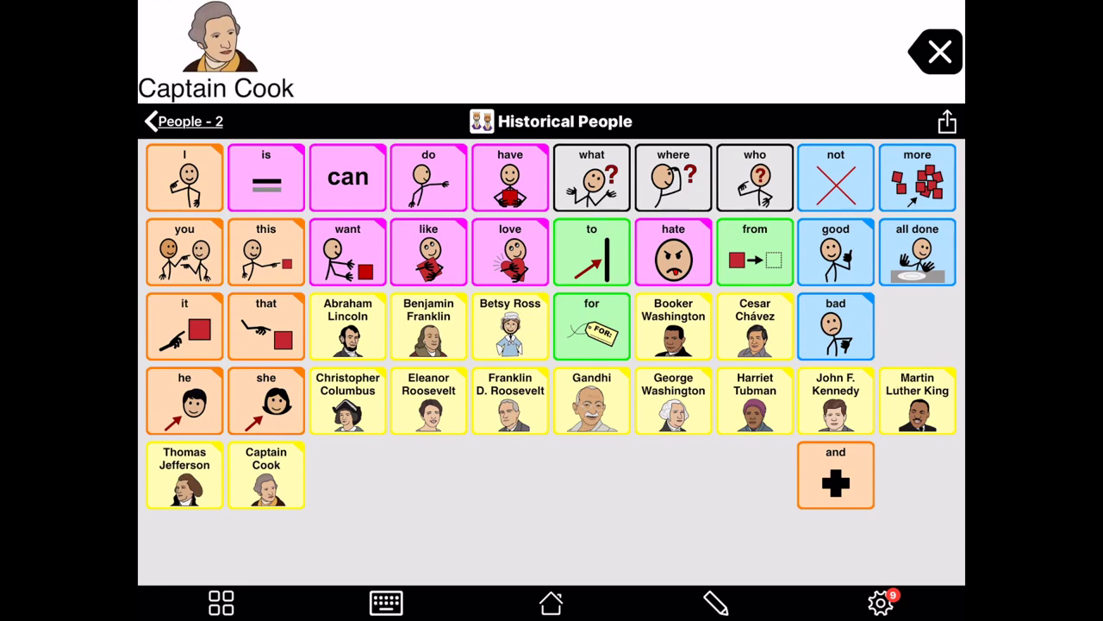
click(221, 602)
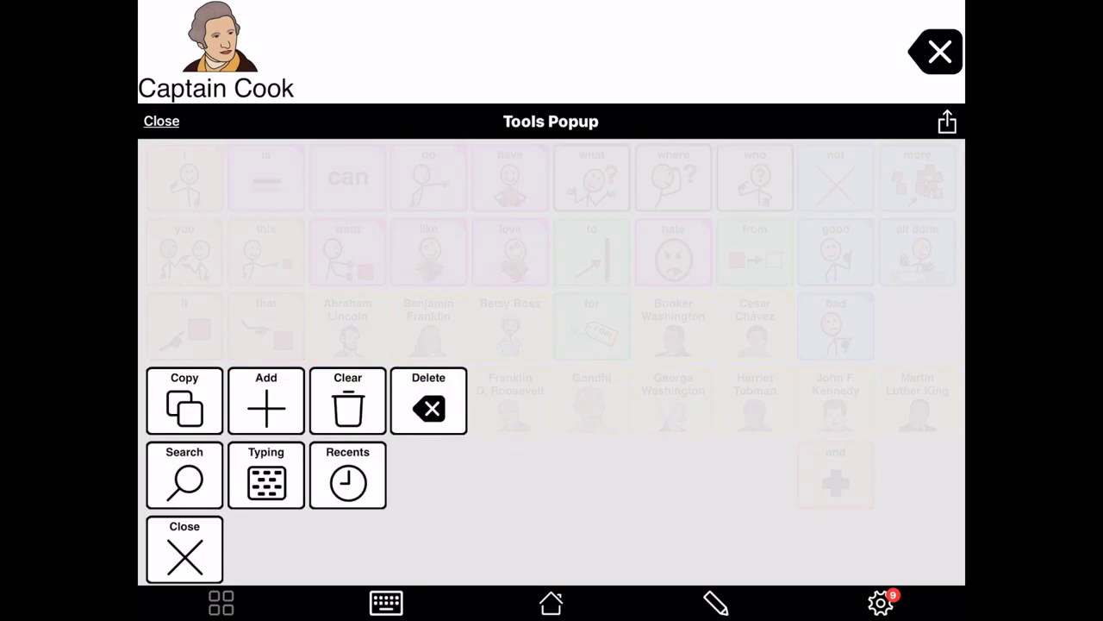
Search 'Ob', view Barack Obama's storage path, then go back and erase the search text
click(184, 474)
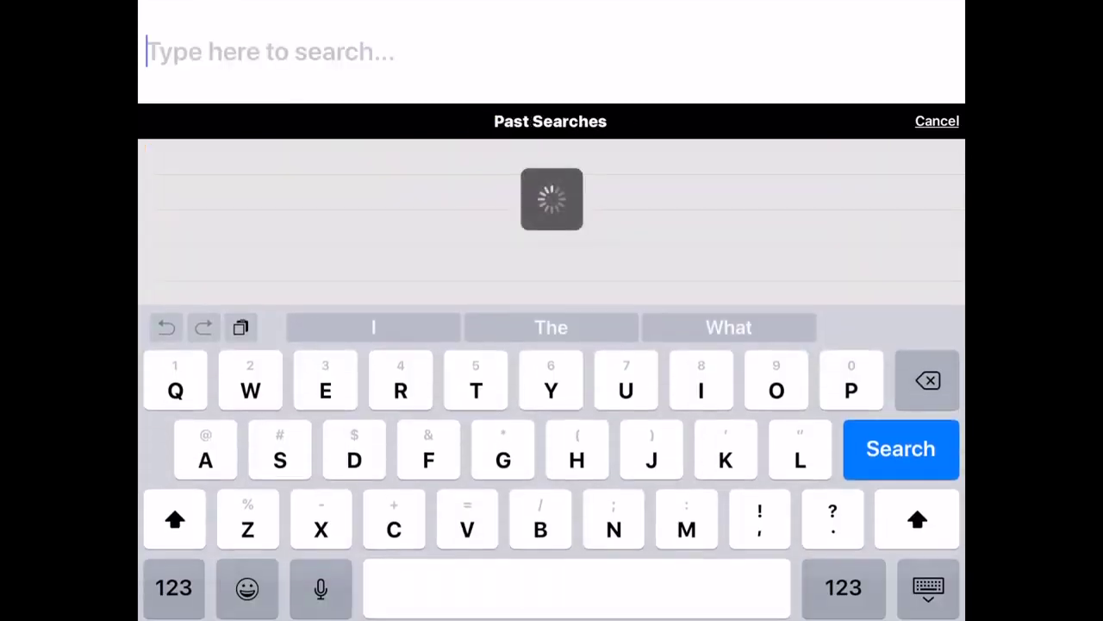
click(776, 379)
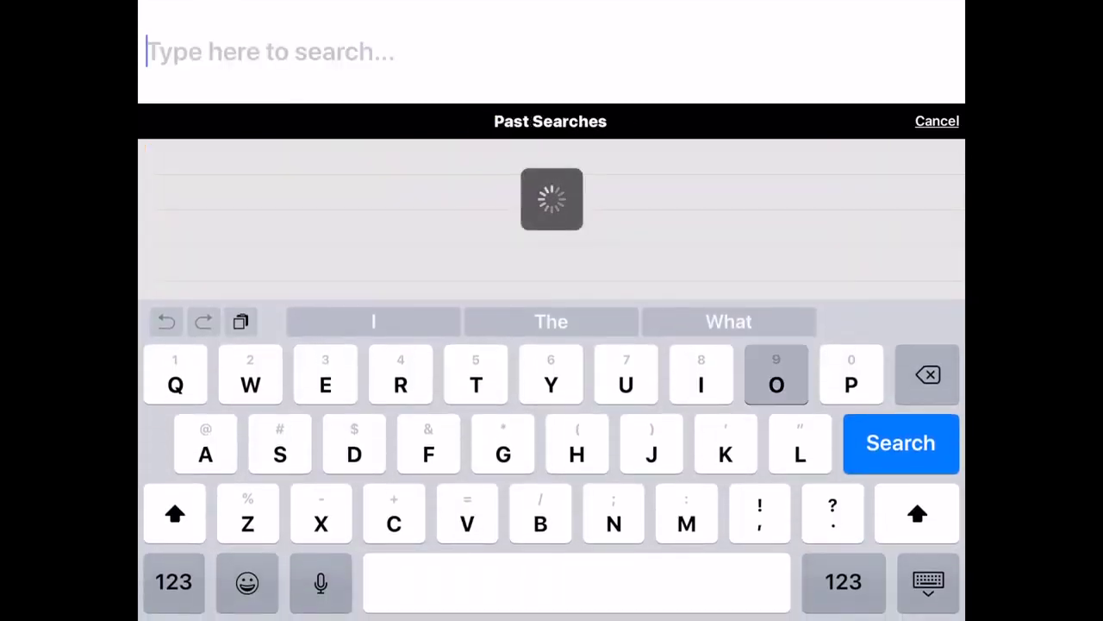
text(Ob)
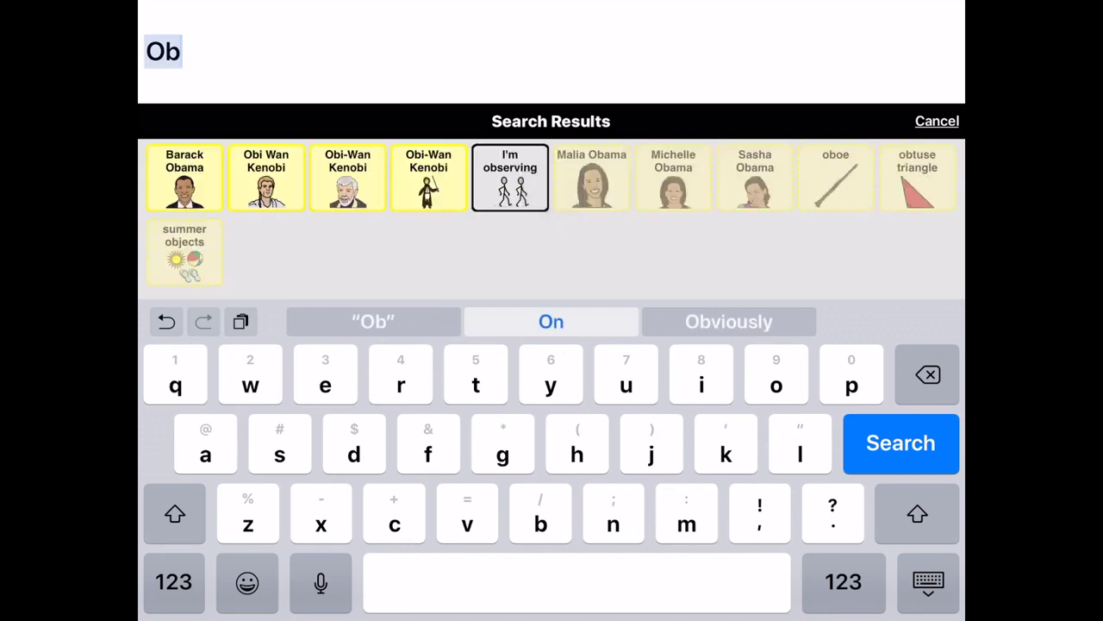
click(185, 178)
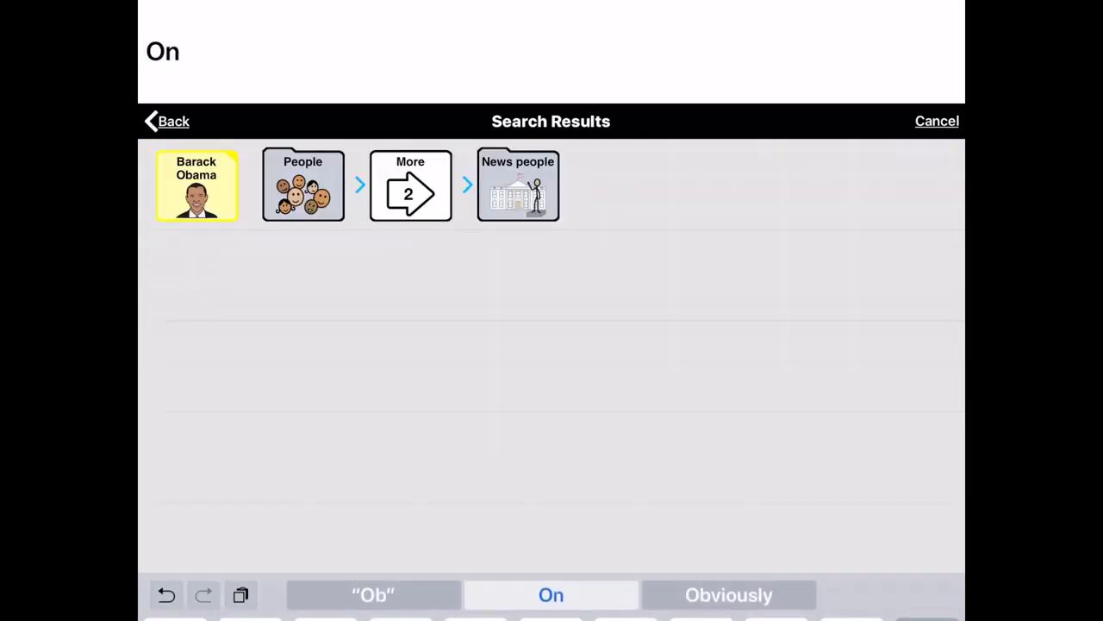
click(168, 121)
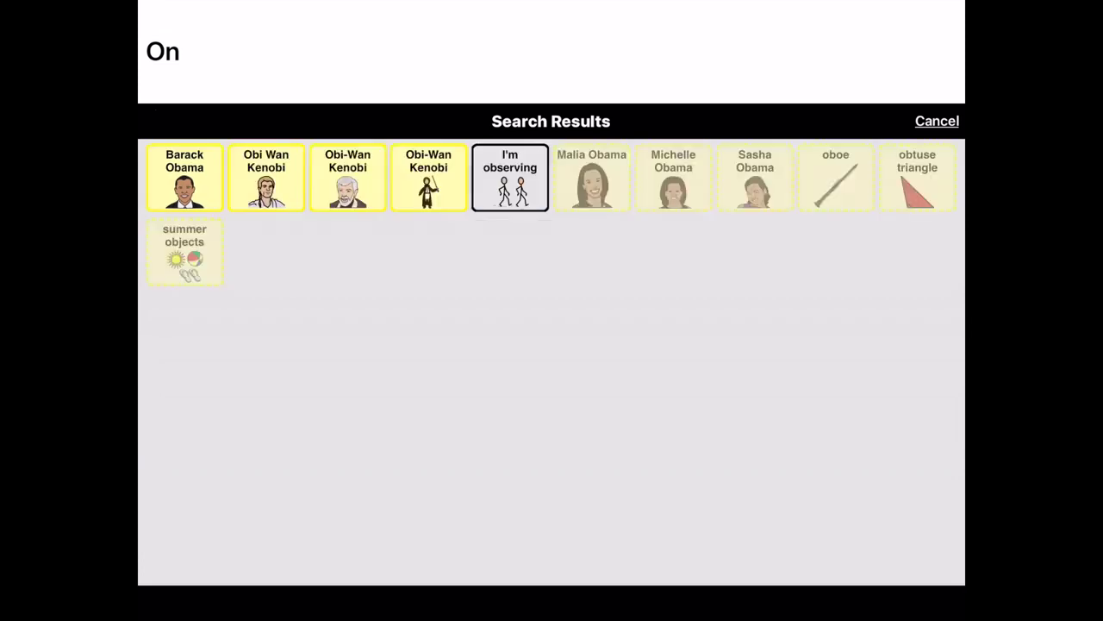
click(181, 51)
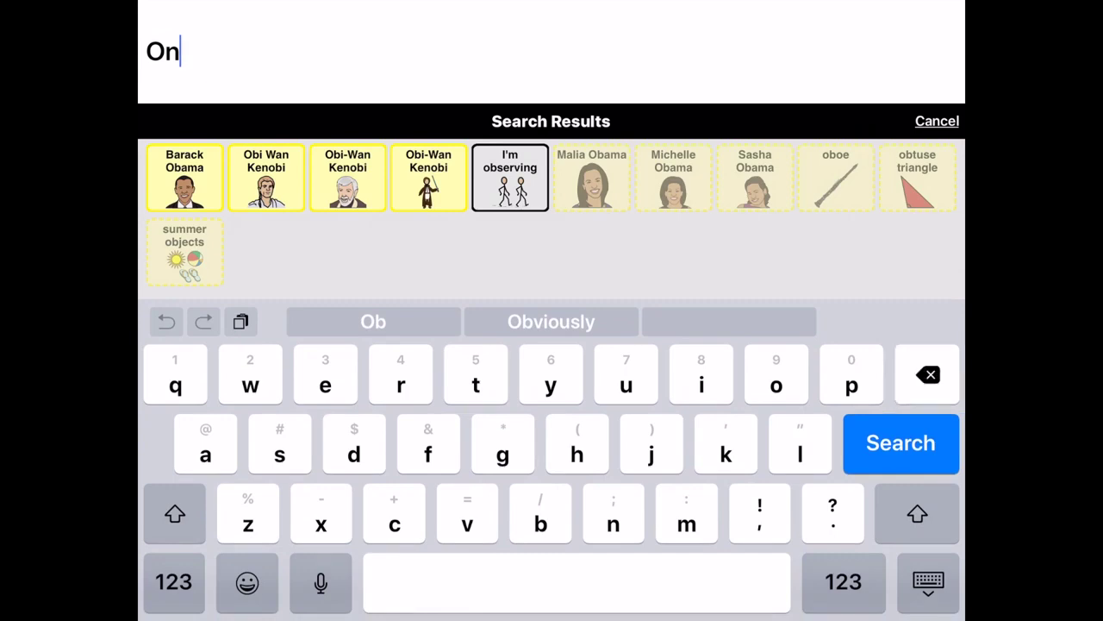
key(BackSpace)
key(BackSpace)
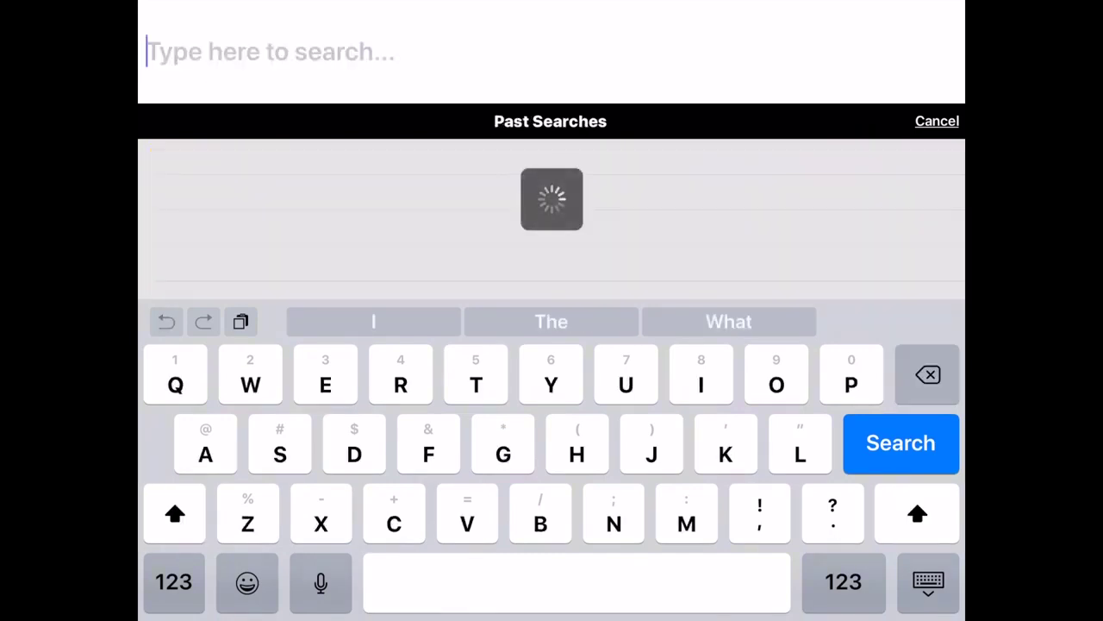
Search 'TRump', check Donald Trump's location, and start its guided path from Home
text(T)
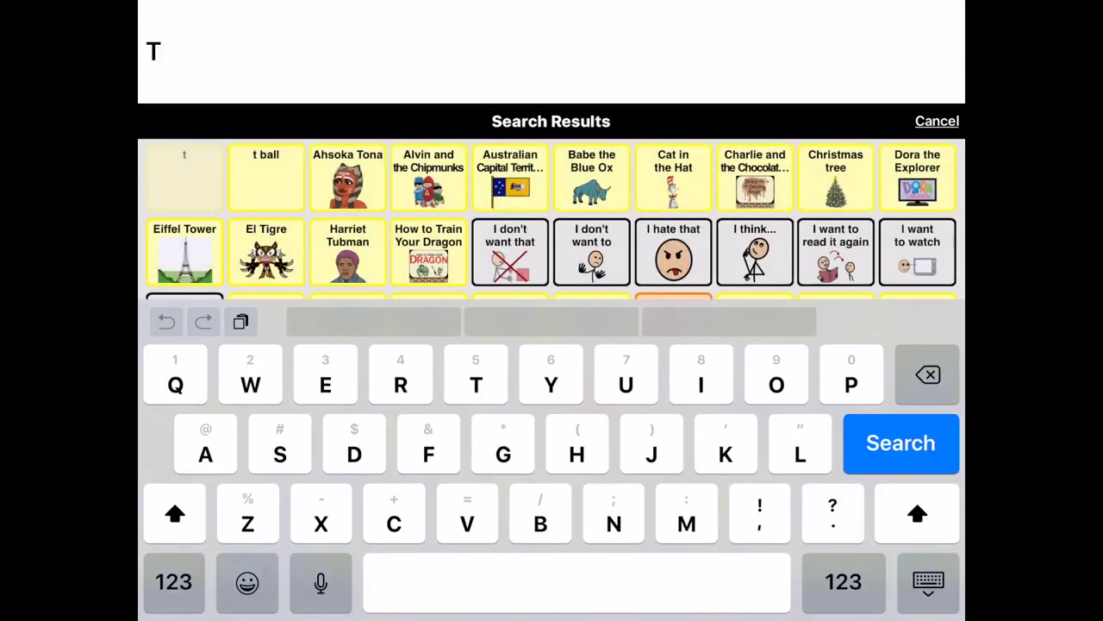
text(Rump)
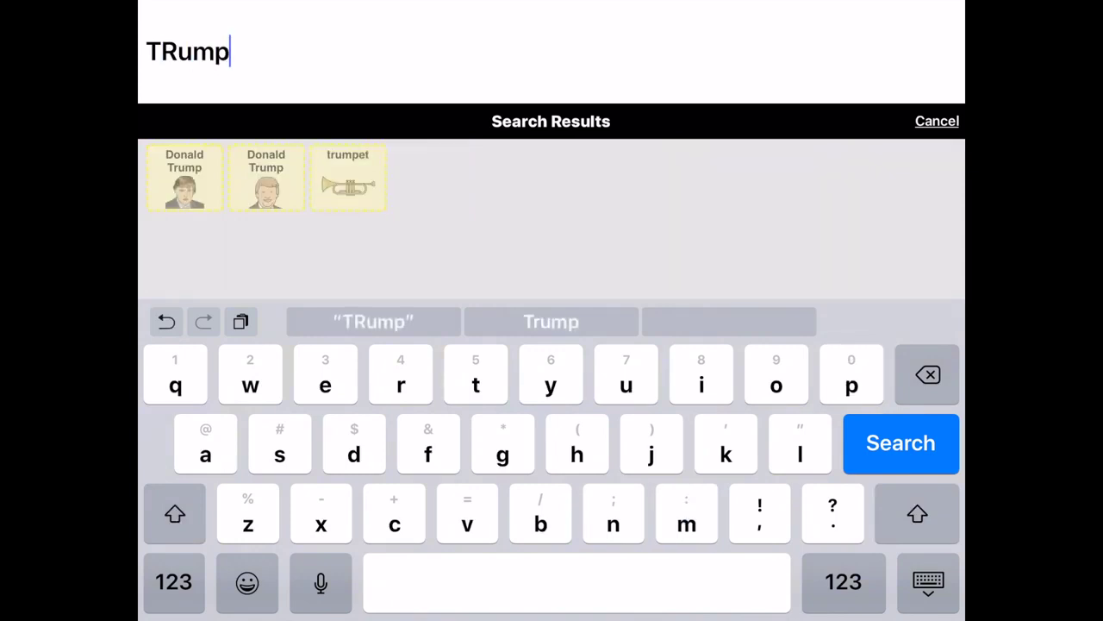
click(266, 178)
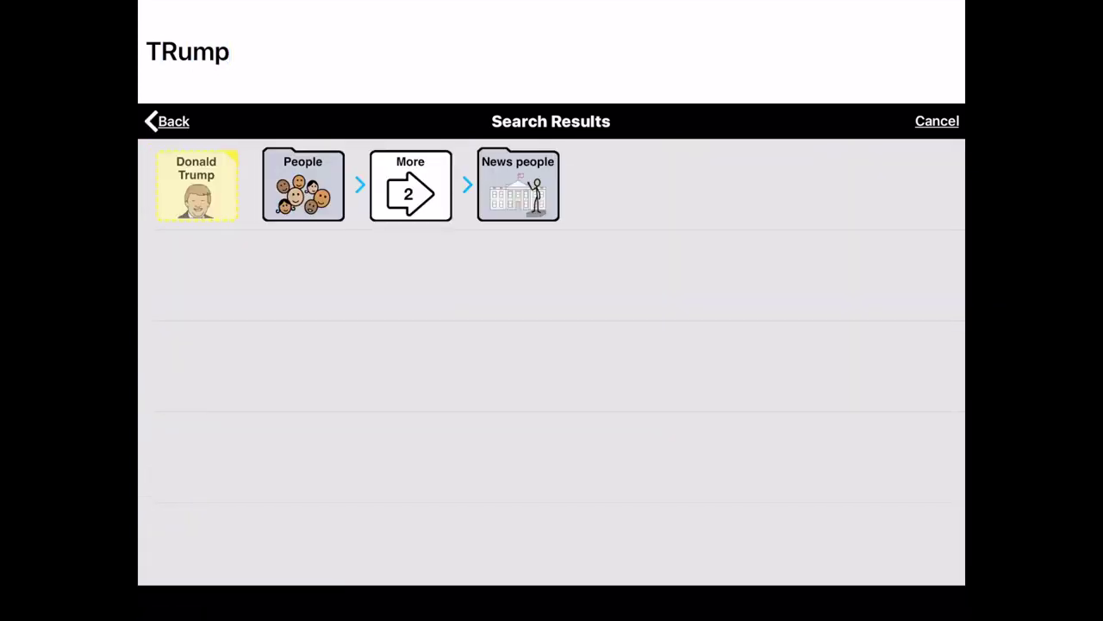
click(168, 120)
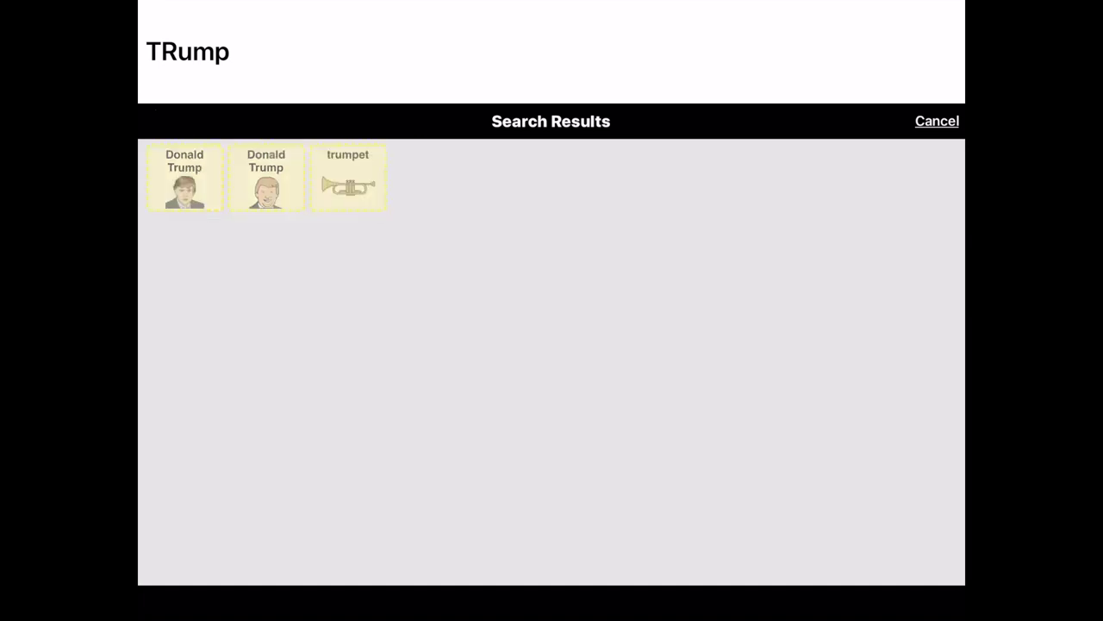
click(184, 178)
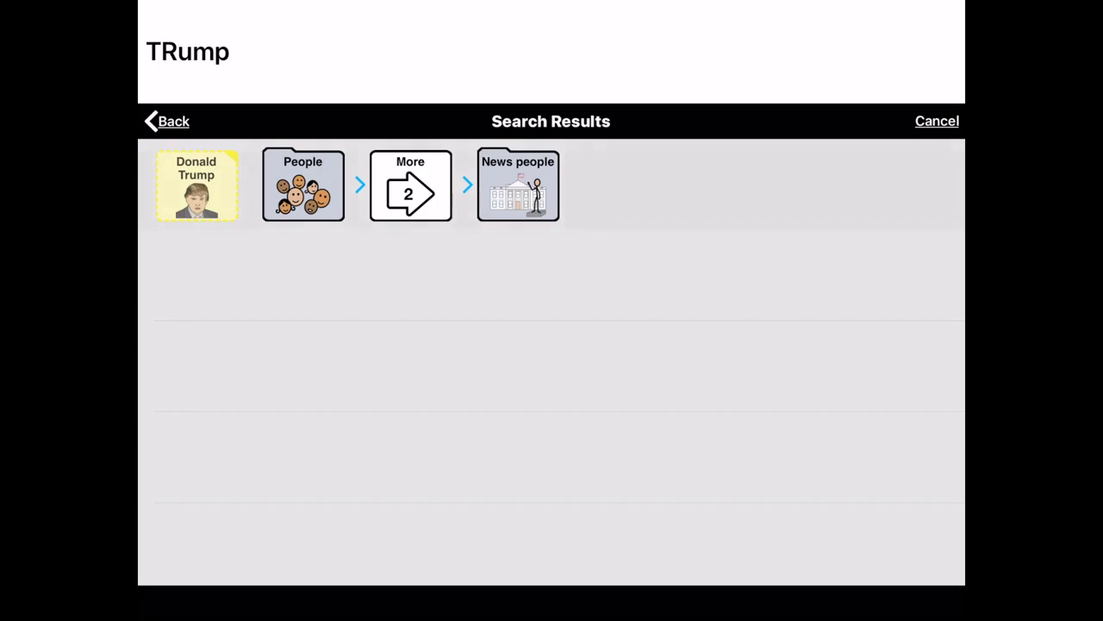
click(302, 185)
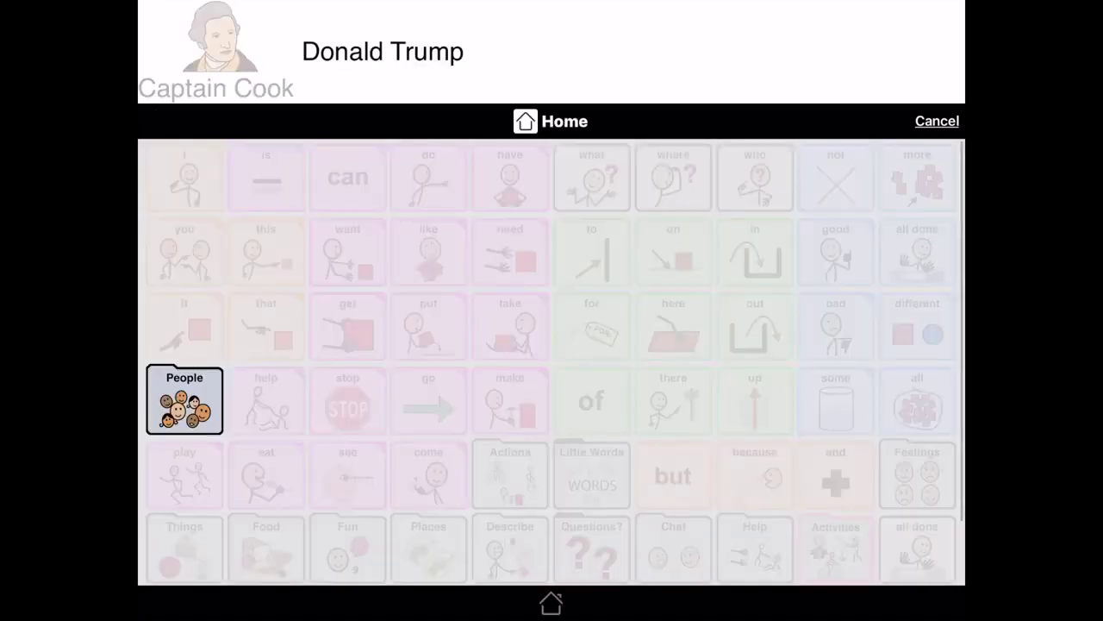
Open People, move to its second page, and enter the News people folder
click(184, 399)
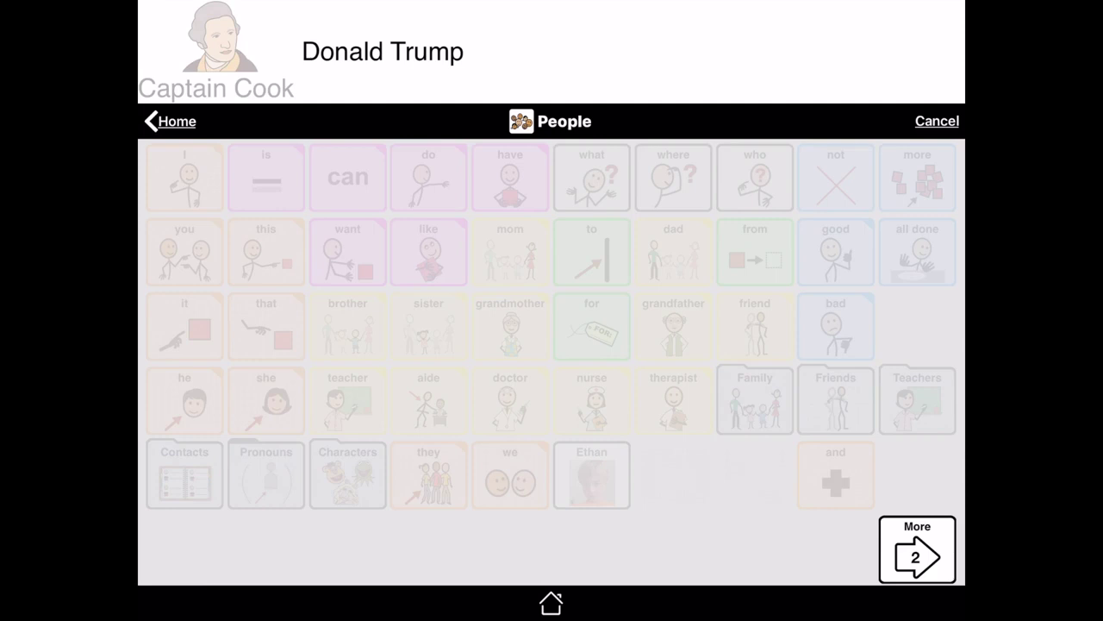
click(917, 549)
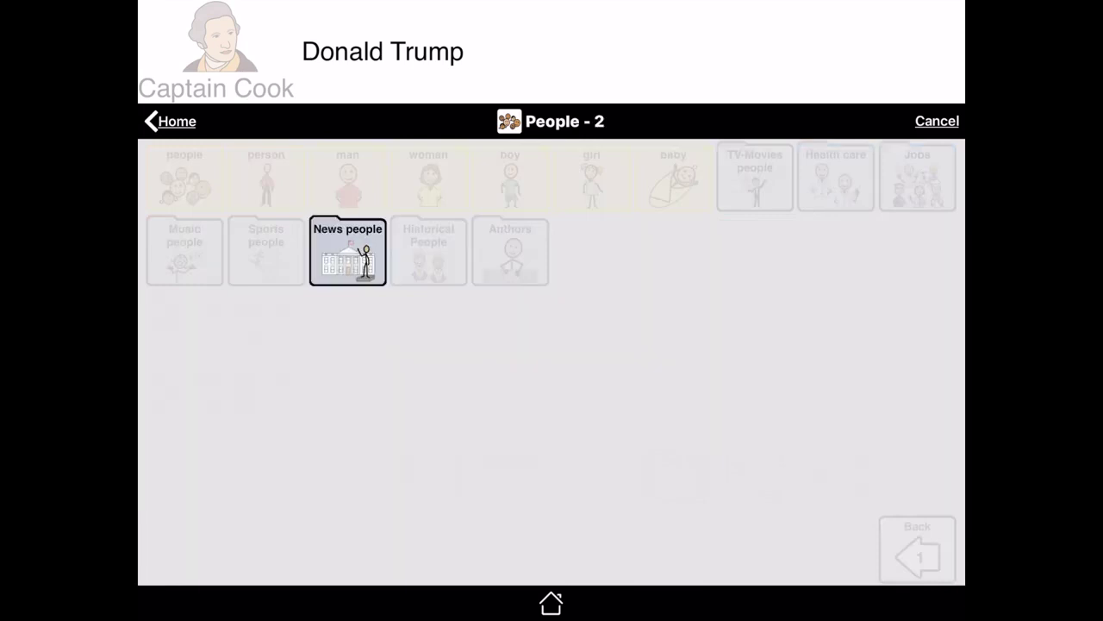
click(348, 250)
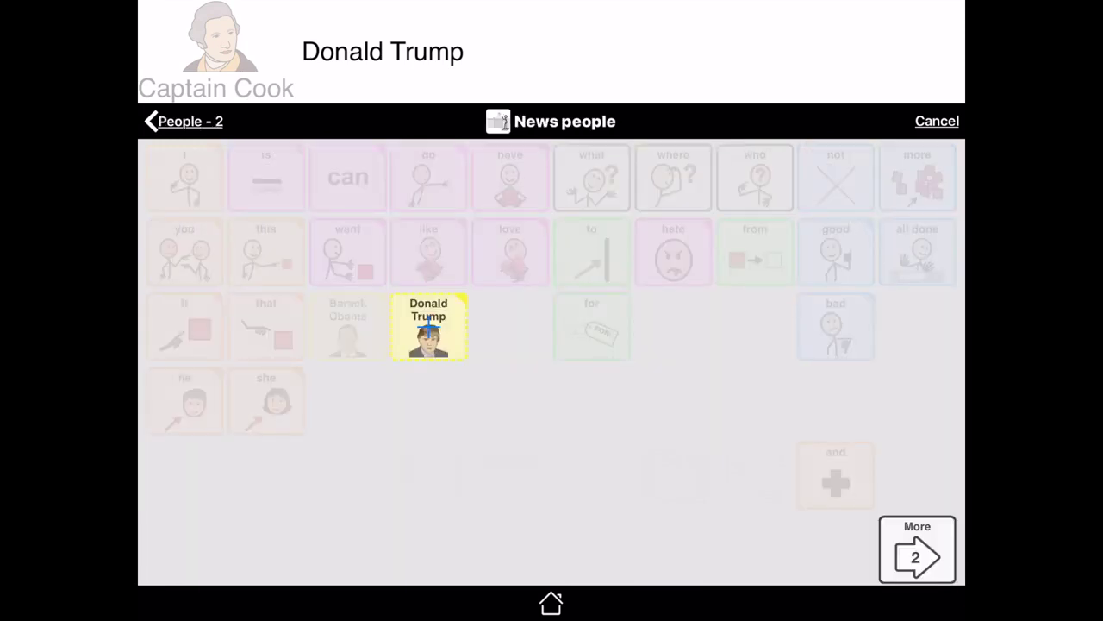